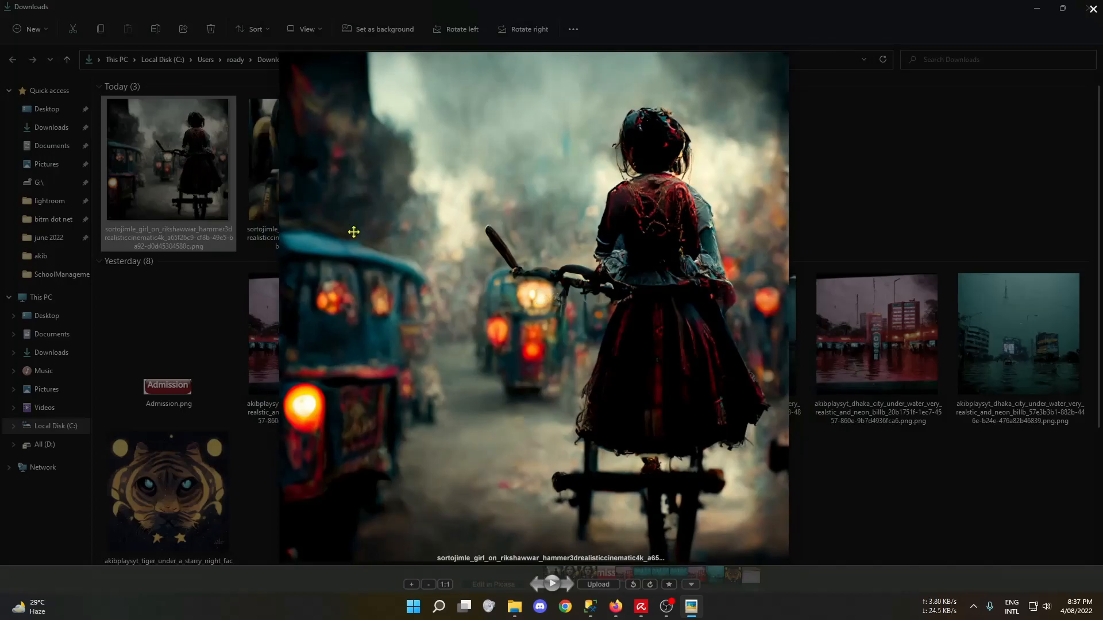
{"action": "key", "text": "Right"}
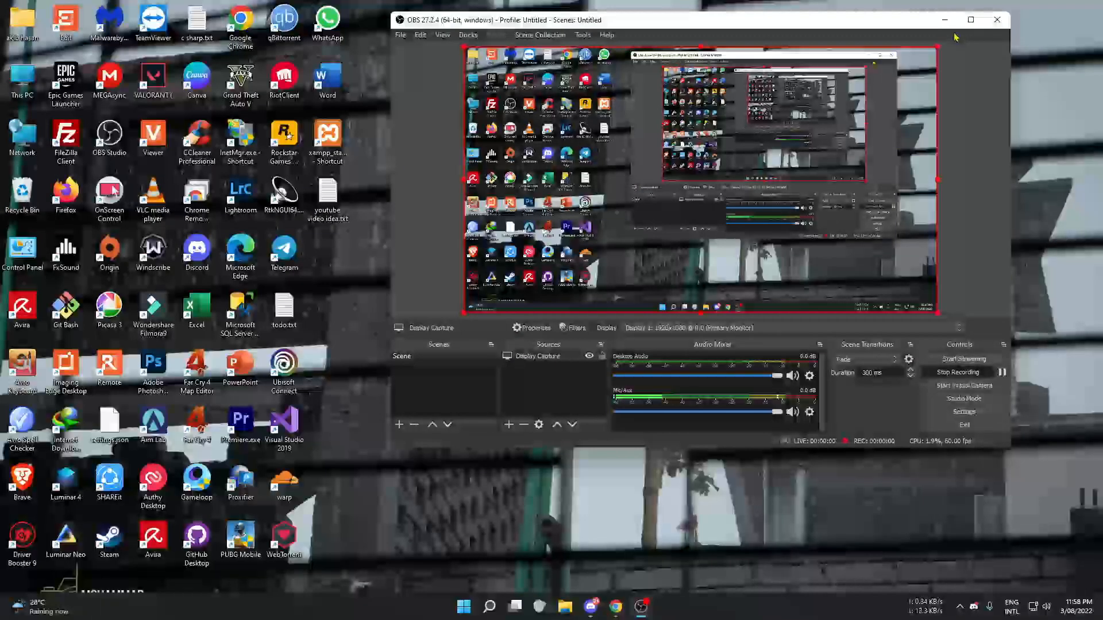
Step: Minimize the recording window and switch to Chrome to show the Midjourney app page and its web address
{"action": "left_click", "coordinate": [944, 20]}
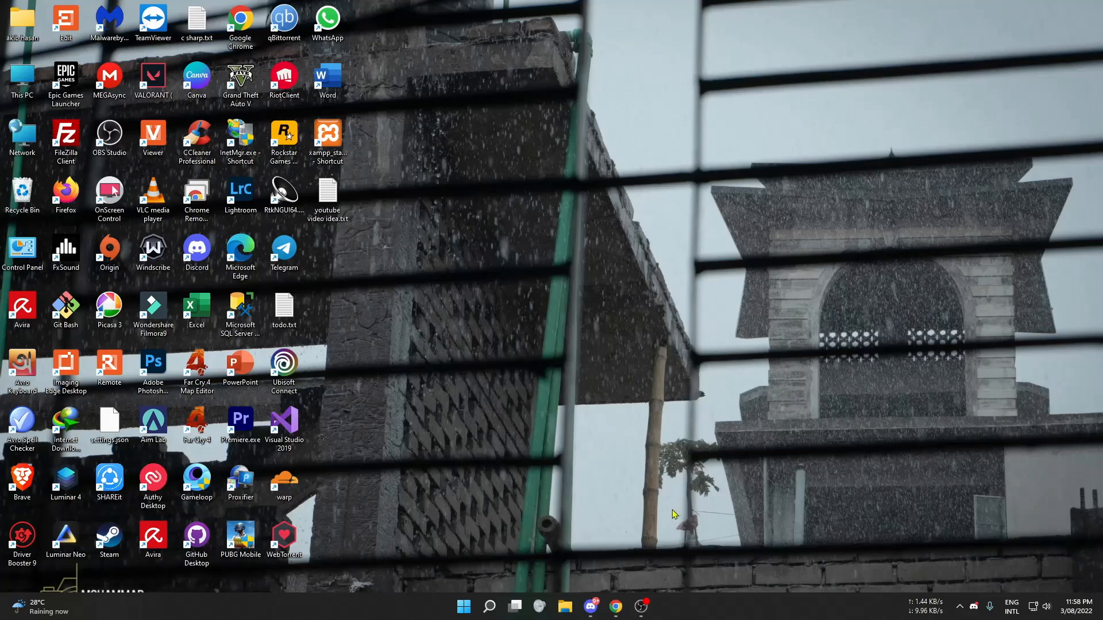
{"action": "left_click", "coordinate": [615, 606]}
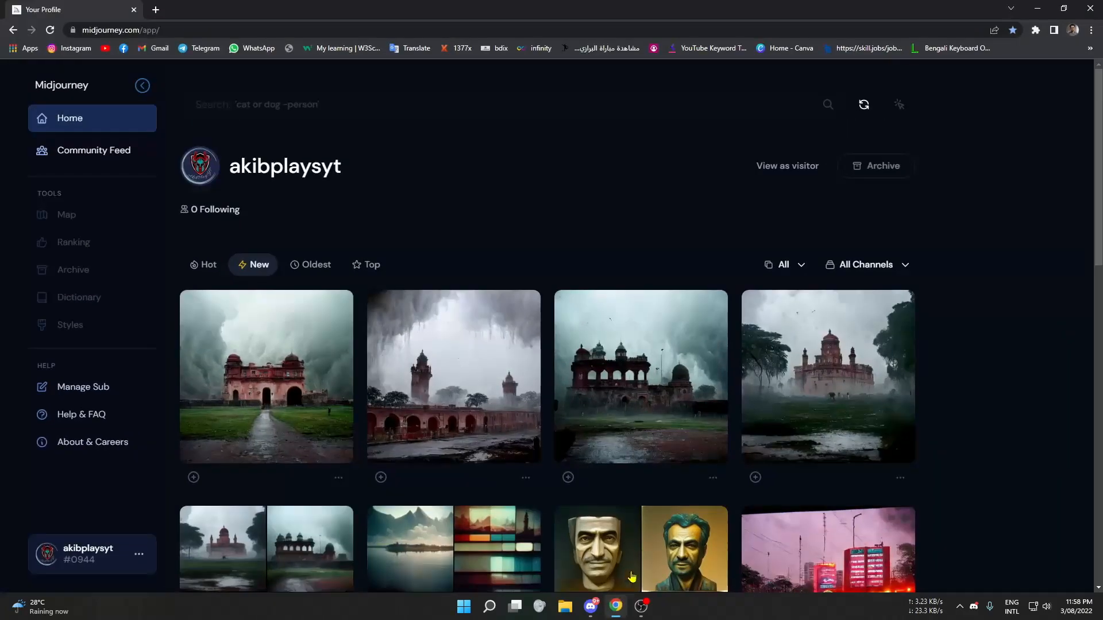
{"action": "left_click", "coordinate": [149, 28]}
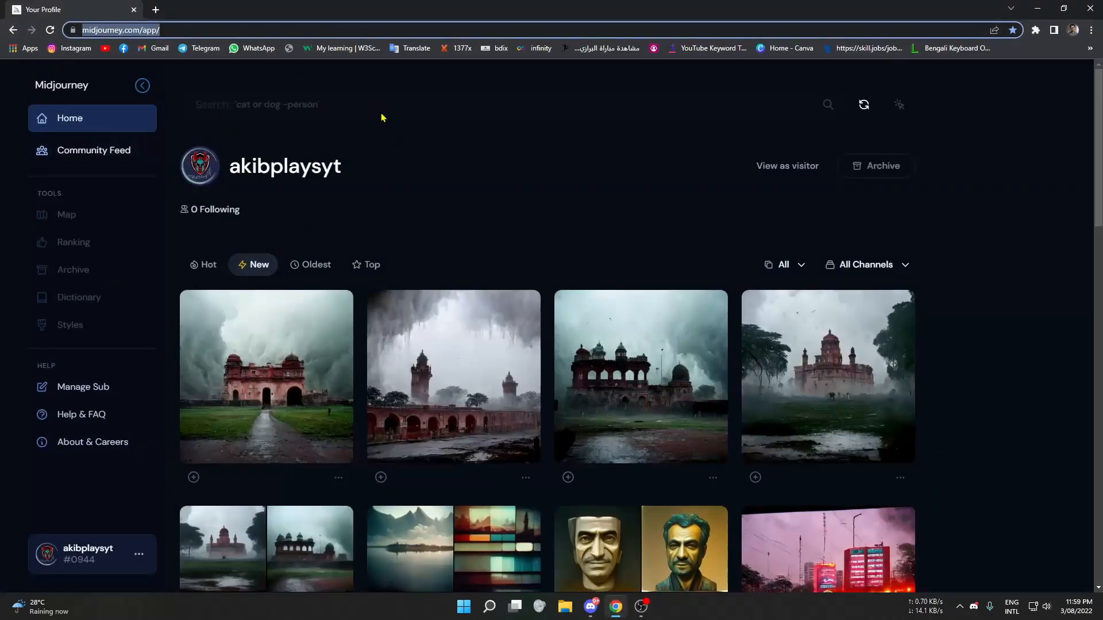
Step: Switch to the Discord app, minimize the browser behind it and locate the newbies-87 channel with its /imagine prompt entry
{"action": "left_click", "coordinate": [590, 606]}
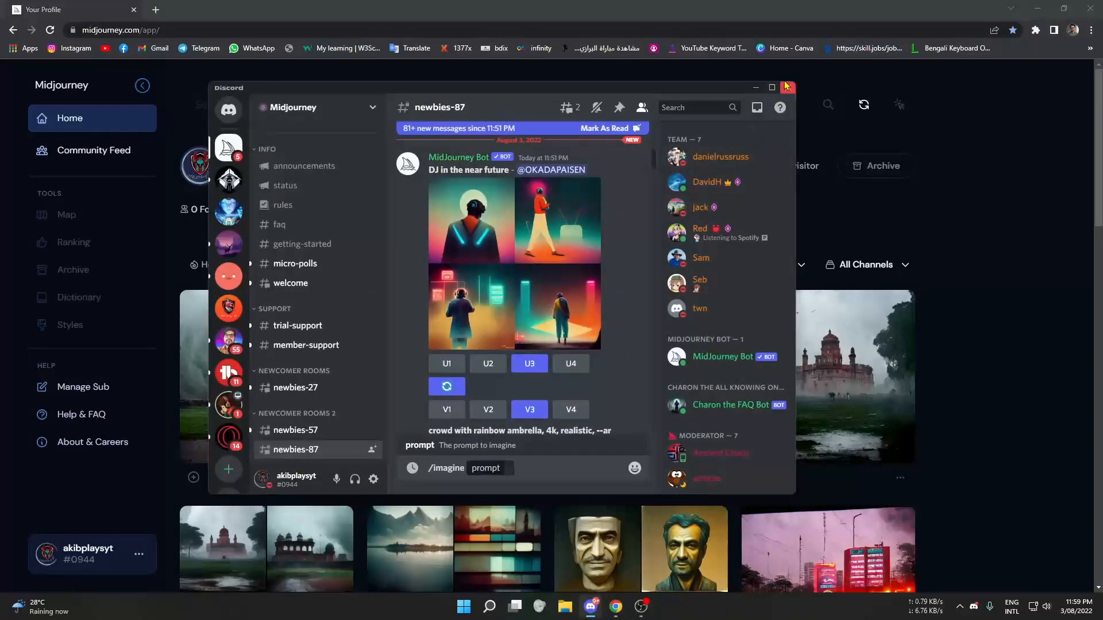
{"action": "left_click", "coordinate": [1038, 8]}
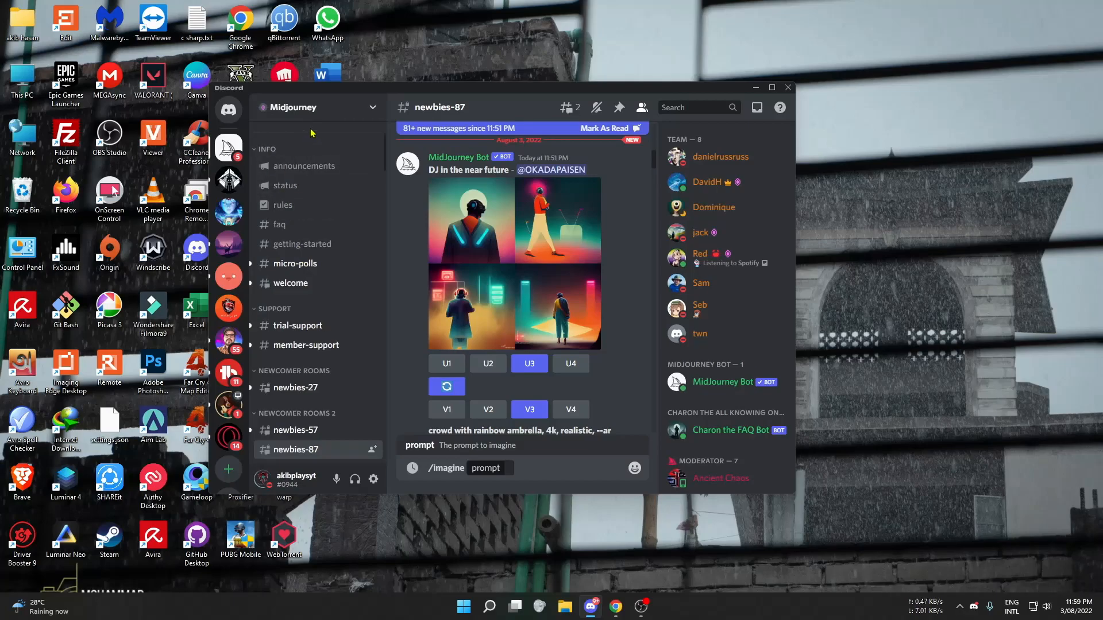
{"action": "scroll", "coordinate": [296, 338], "scroll_direction": "down", "scroll_amount": 2}
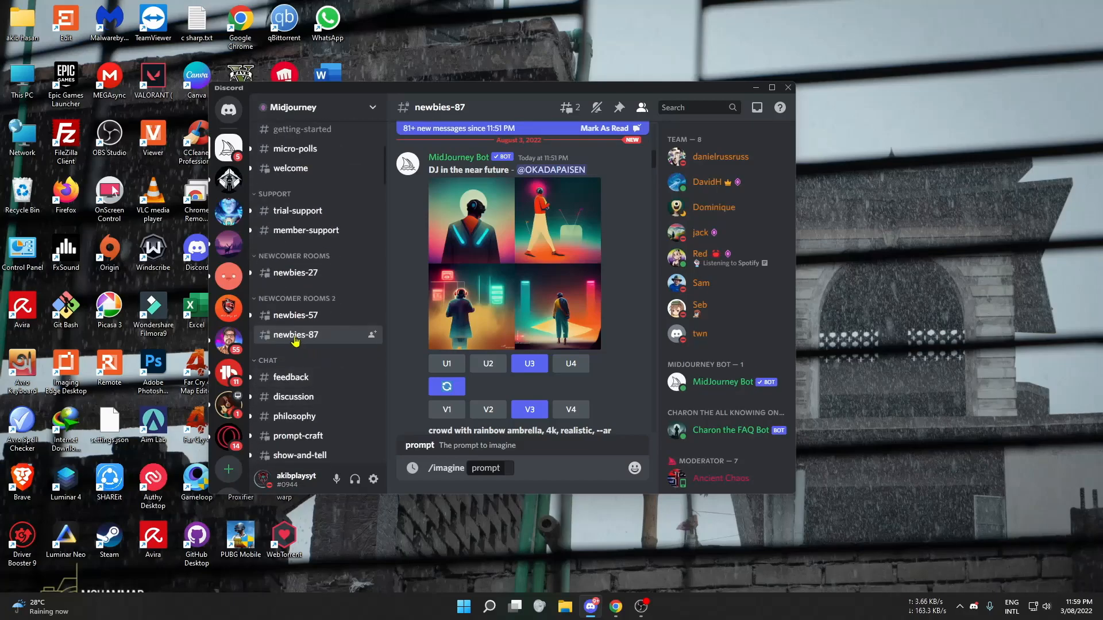
{"action": "mouse_move", "coordinate": [296, 341]}
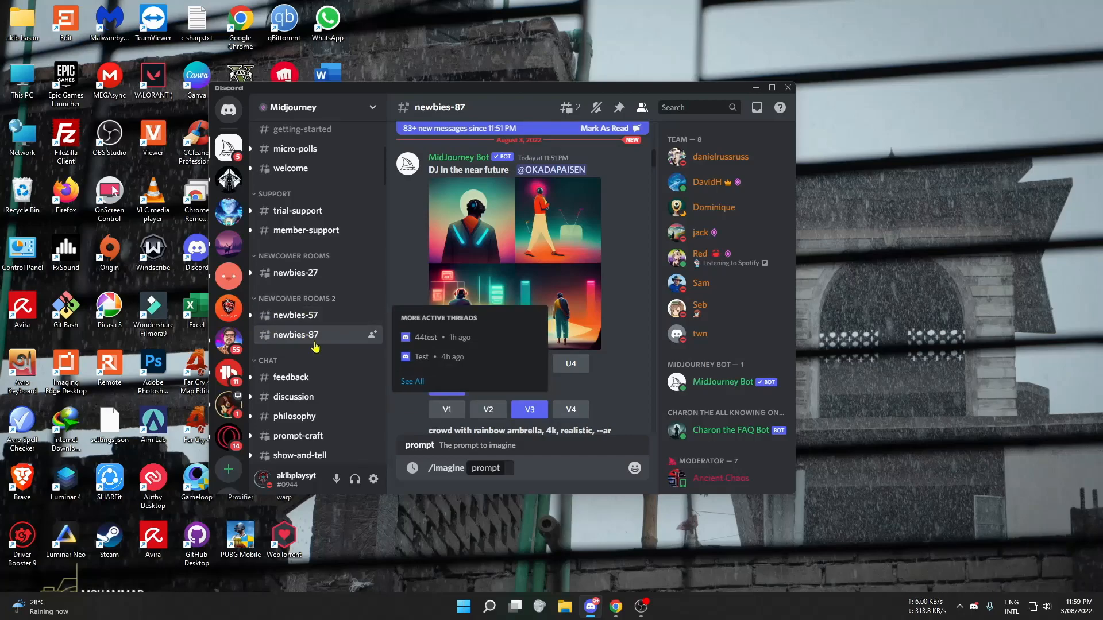
{"action": "left_click", "coordinate": [527, 468]}
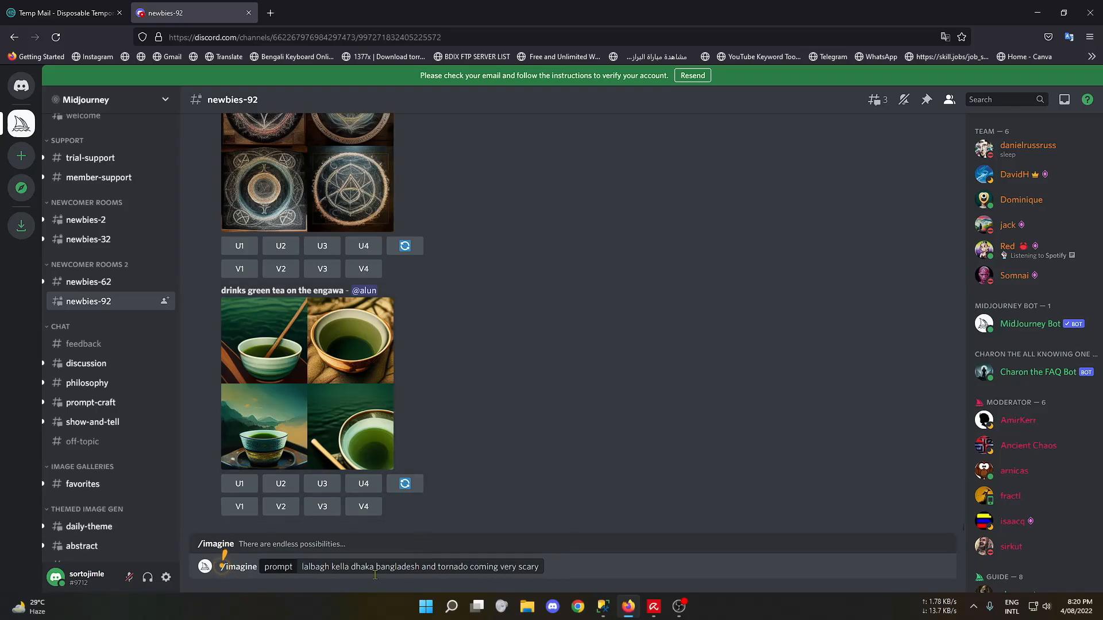
Step: Clear the existing /imagine command and its whole prompt from the message box of the newbies-92 channel
{"action": "left_click", "coordinate": [320, 567]}
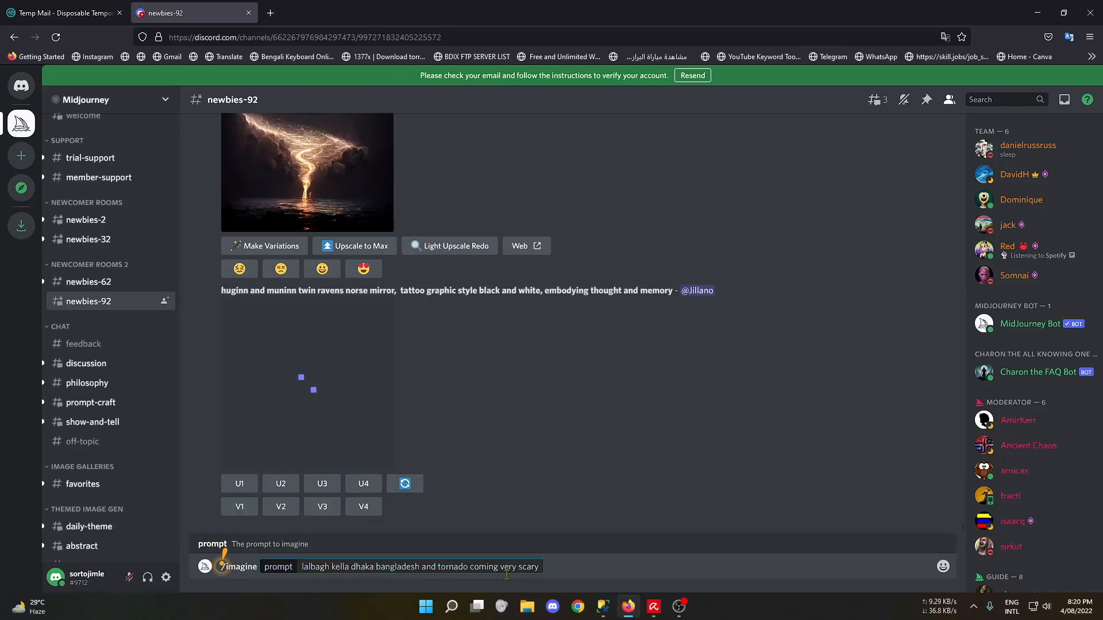
{"action": "left_click_drag", "start_coordinate": [364, 569], "coordinate": [543, 566]}
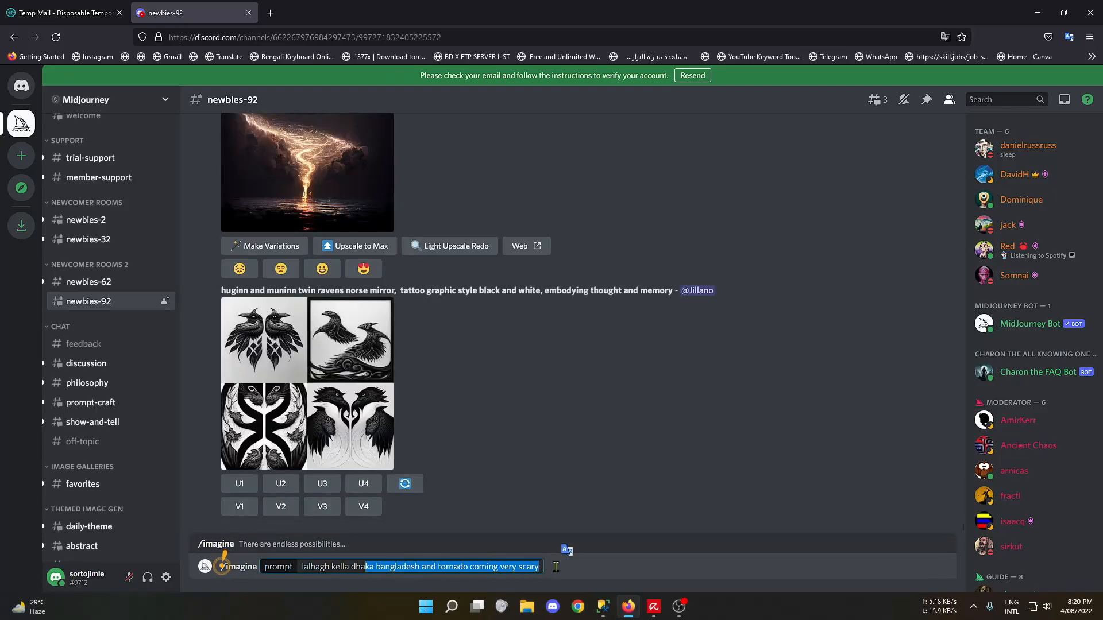
{"action": "left_click", "coordinate": [556, 567]}
{"action": "key", "text": "BackSpace"}
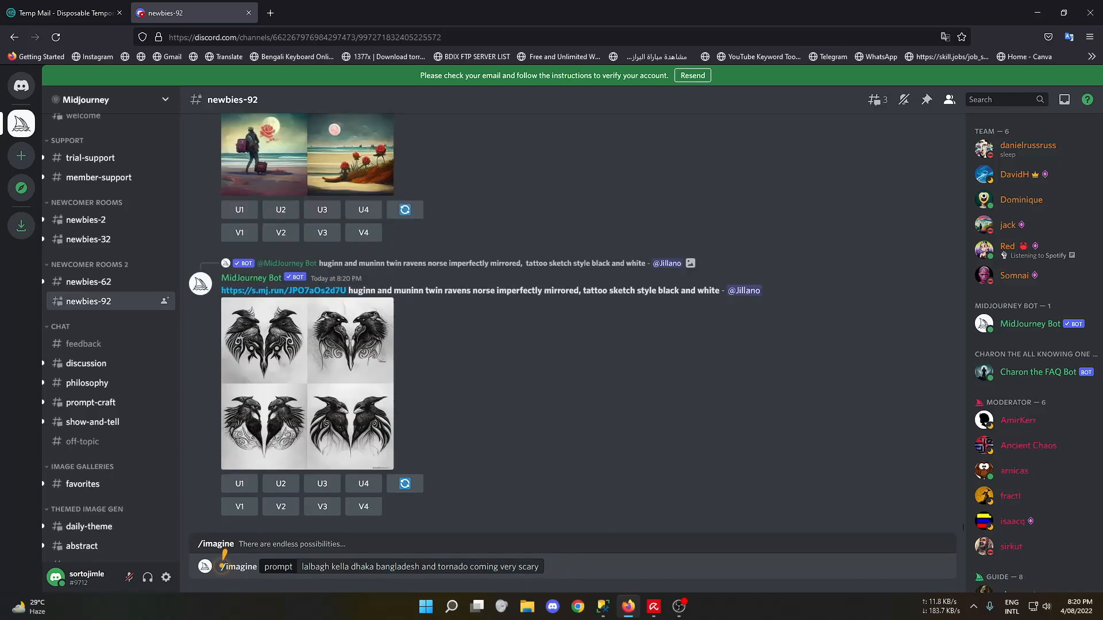
{"action": "key", "text": "BackSpace"}
{"action": "key", "text": "BackSpace"}
{"action": "key", "text": "BackSpace"}
{"action": "key", "text": "BackSpace"}
{"action": "key", "text": "BackSpace"}
{"action": "key", "text": "BackSpace"}
{"action": "key", "text": "BackSpace"}
{"action": "key", "text": "BackSpace"}
{"action": "key", "text": "BackSpace"}
{"action": "key", "text": "BackSpace"}
{"action": "key", "text": "BackSpace"}
{"action": "key", "text": "BackSpace"}
{"action": "key", "text": "BackSpace"}
{"action": "key", "text": "BackSpace"}
{"action": "key", "text": "BackSpace"}
{"action": "key", "text": "BackSpace"}
{"action": "key", "text": "BackSpace"}
{"action": "key", "text": "BackSpace"}
{"action": "key", "text": "BackSpace"}
{"action": "key", "text": "BackSpace"}
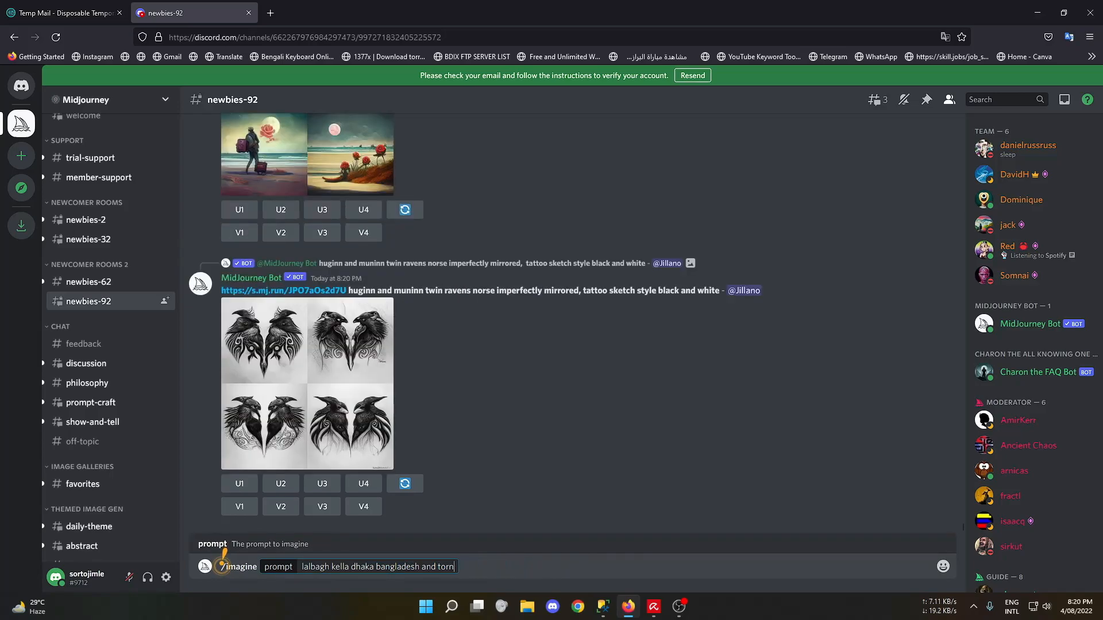
{"action": "key", "text": "BackSpace"}
{"action": "key", "text": "BackSpace"}
{"action": "key", "text": "BackSpace"}
{"action": "key", "text": "BackSpace"}
{"action": "key", "text": "BackSpace"}
{"action": "key", "text": "BackSpace"}
{"action": "key", "text": "BackSpace"}
{"action": "key", "text": "BackSpace"}
{"action": "key", "text": "BackSpace"}
{"action": "key", "text": "BackSpace"}
{"action": "key", "text": "BackSpace"}
{"action": "key", "text": "BackSpace"}
{"action": "key", "text": "BackSpace"}
{"action": "key", "text": "BackSpace"}
{"action": "key", "text": "BackSpace"}
{"action": "key", "text": "BackSpace"}
{"action": "key", "text": "BackSpace"}
{"action": "key", "text": "BackSpace"}
{"action": "key", "text": "BackSpace"}
{"action": "key", "text": "BackSpace"}
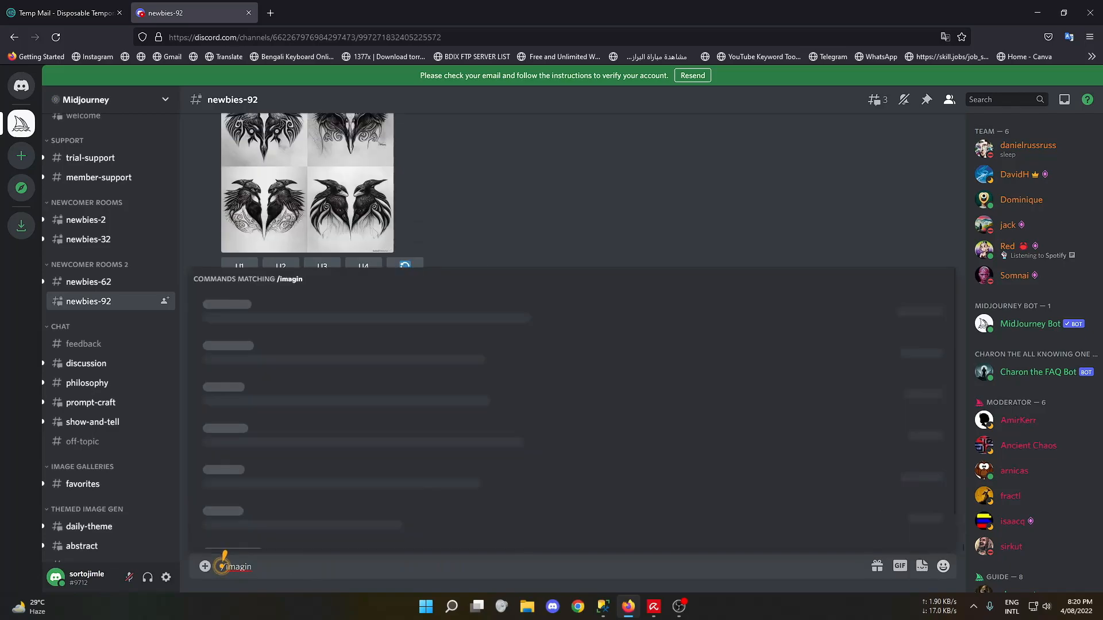
{"action": "key", "text": "BackSpace"}
{"action": "key", "text": "BackSpace"}
{"action": "key", "text": "BackSpace"}
{"action": "key", "text": "BackSpace"}
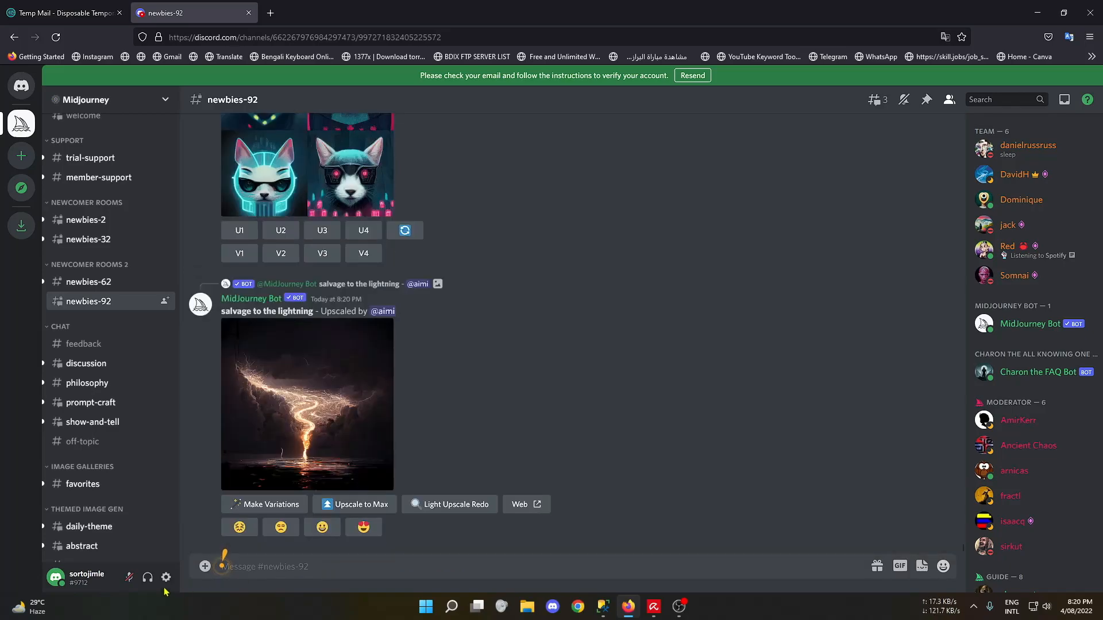
Step: Dismiss the conversation tip and start an /imagine command in the newbies-92 message box
{"action": "left_click", "coordinate": [220, 566]}
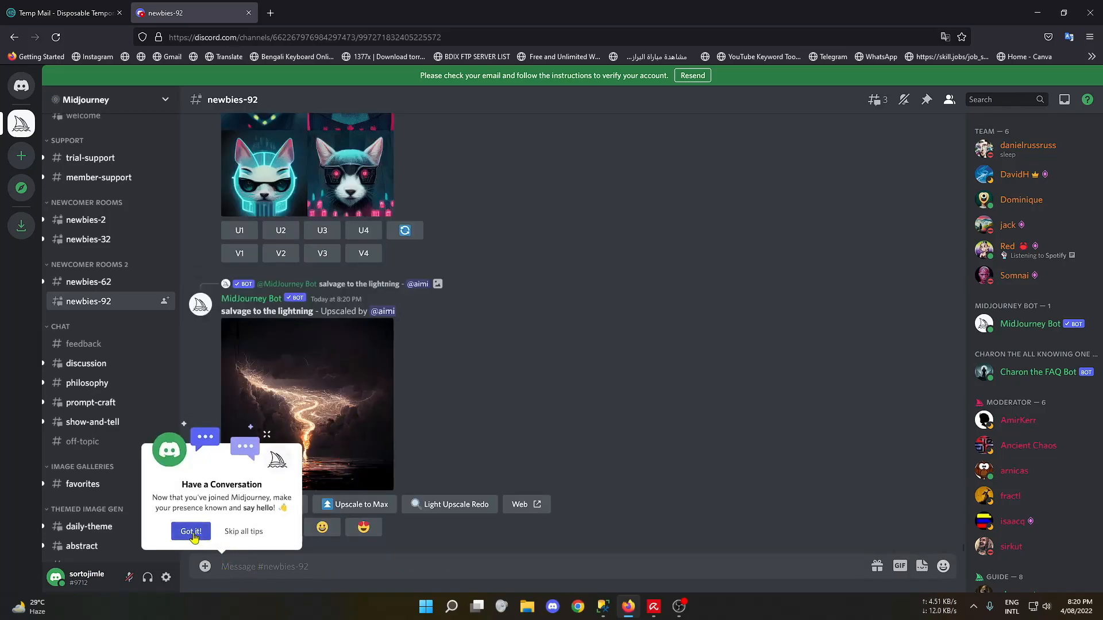
{"action": "left_click", "coordinate": [256, 567]}
{"action": "type", "text": "/"}
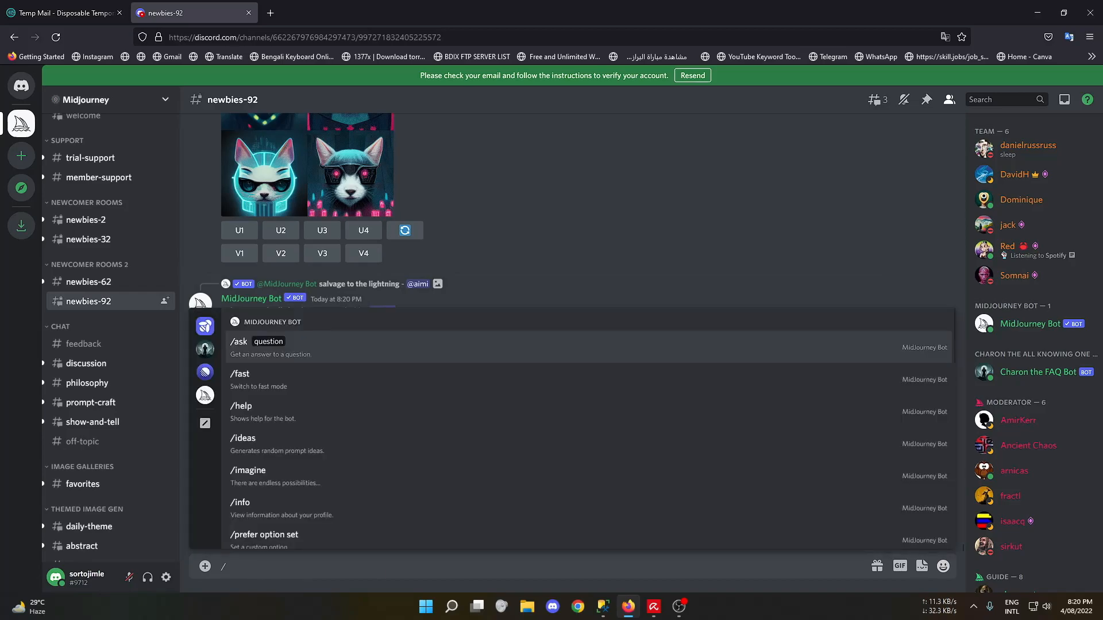
{"action": "type", "text": "im"}
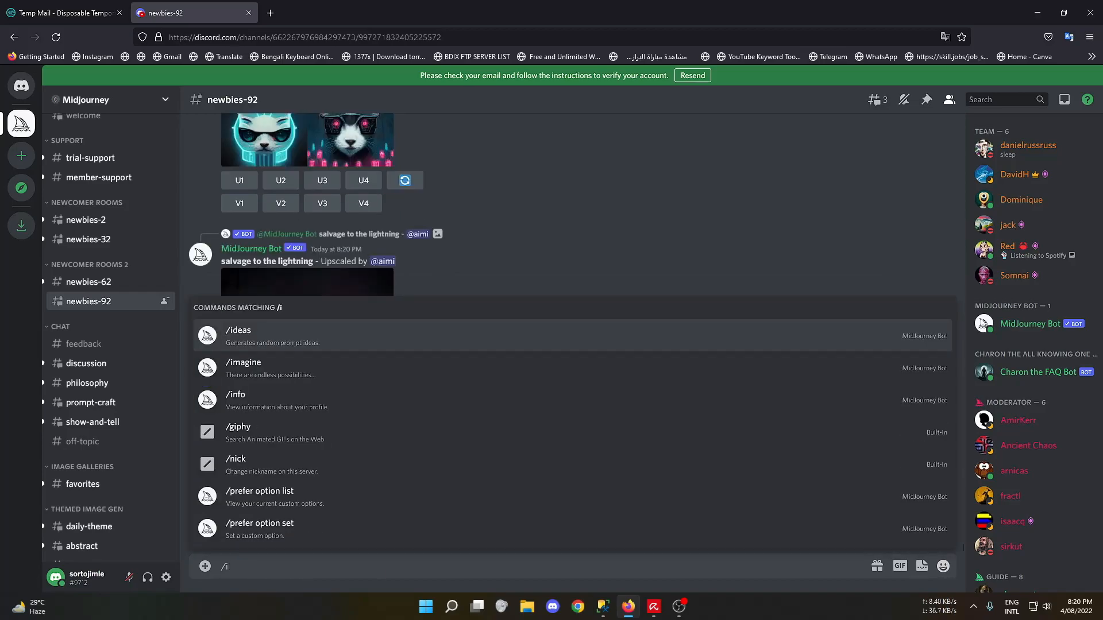
{"action": "key", "text": "Tab"}
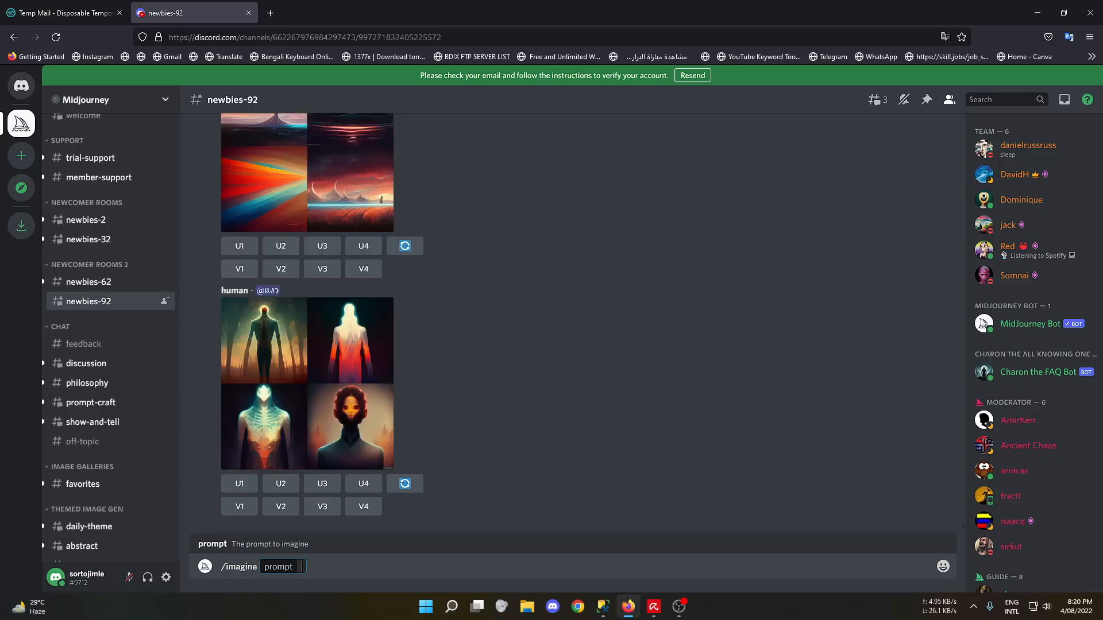
Step: Submit the prompt "lalbagh kella dhaka bangladesh and tornado coming very scary", removing the duplicated "/imagine prompt:" prefix from the pasted text
{"action": "type", "text": "/imagine prompt:lalbagh kella dhaka bangladesh and tornado coming very scary"}
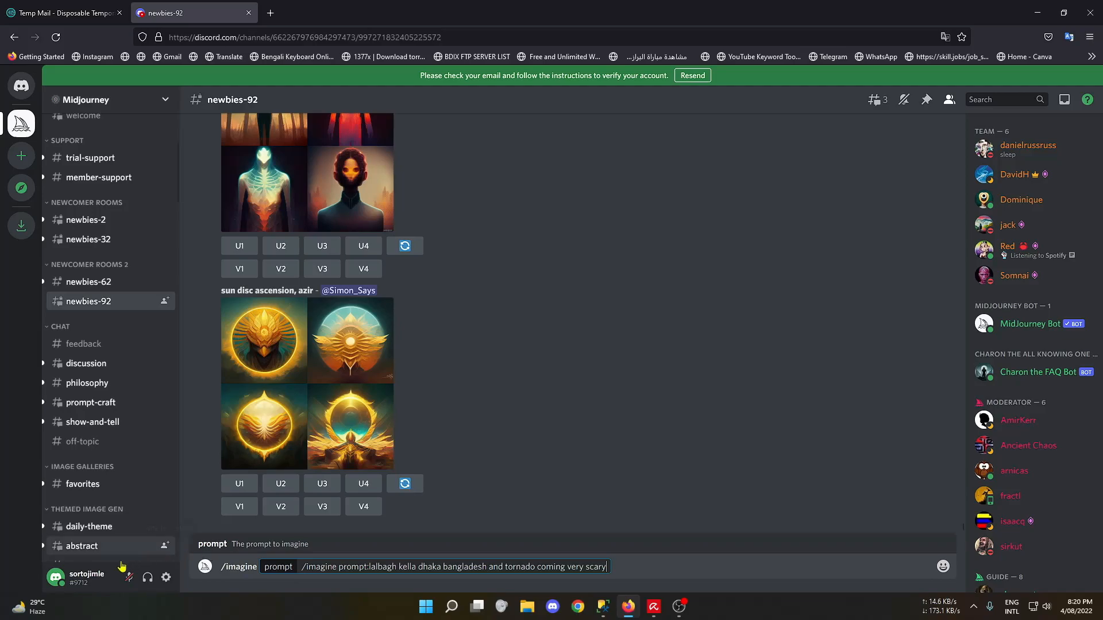
{"action": "left_click_drag", "start_coordinate": [370, 568], "coordinate": [176, 572]}
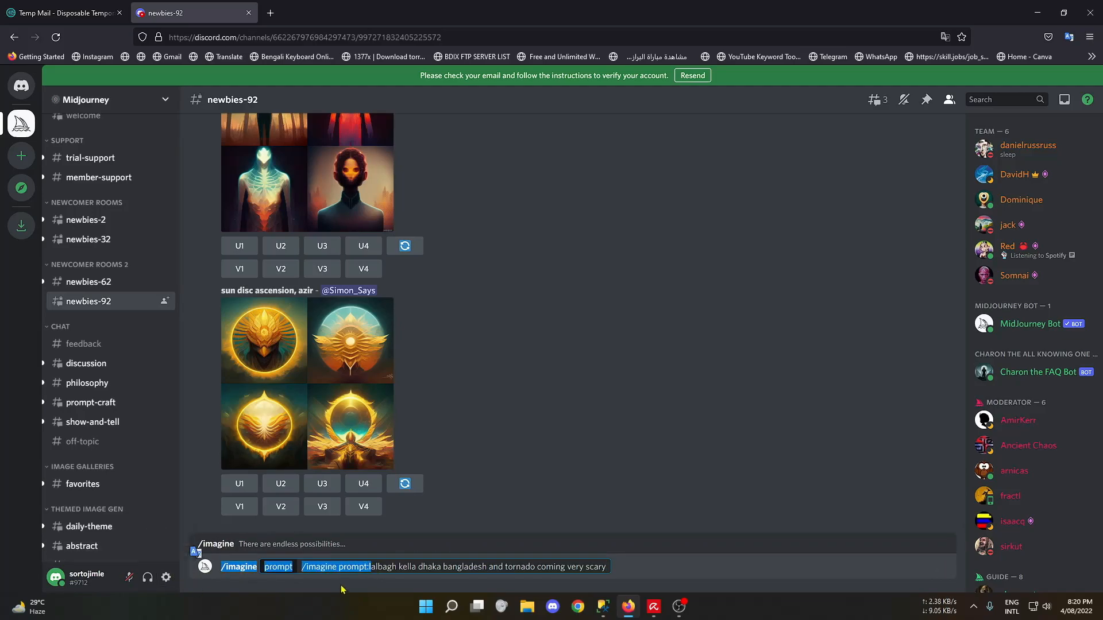
{"action": "left_click", "coordinate": [366, 572]}
{"action": "key", "text": "BackSpace"}
{"action": "key", "text": "BackSpace"}
{"action": "key", "text": "BackSpace"}
{"action": "key", "text": "BackSpace"}
{"action": "key", "text": "BackSpace"}
{"action": "key", "text": "BackSpace"}
{"action": "key", "text": "BackSpace"}
{"action": "key", "text": "BackSpace"}
{"action": "key", "text": "BackSpace"}
{"action": "key", "text": "BackSpace"}
{"action": "key", "text": "BackSpace"}
{"action": "key", "text": "BackSpace"}
{"action": "key", "text": "BackSpace"}
{"action": "key", "text": "BackSpace"}
{"action": "key", "text": "BackSpace"}
{"action": "key", "text": "BackSpace"}
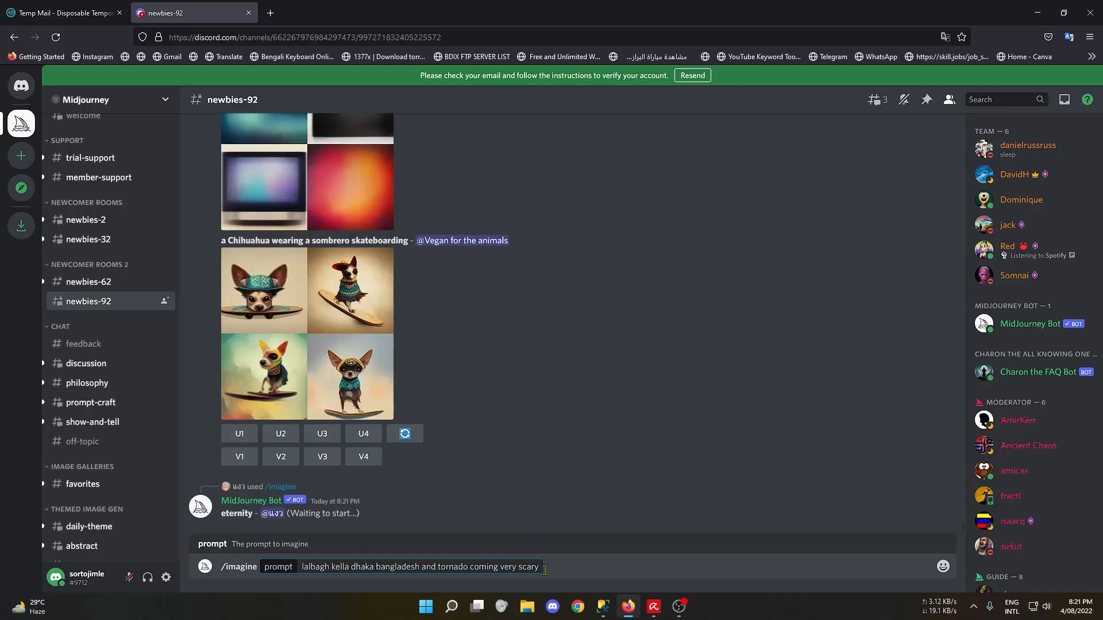
{"action": "key", "text": "Return"}
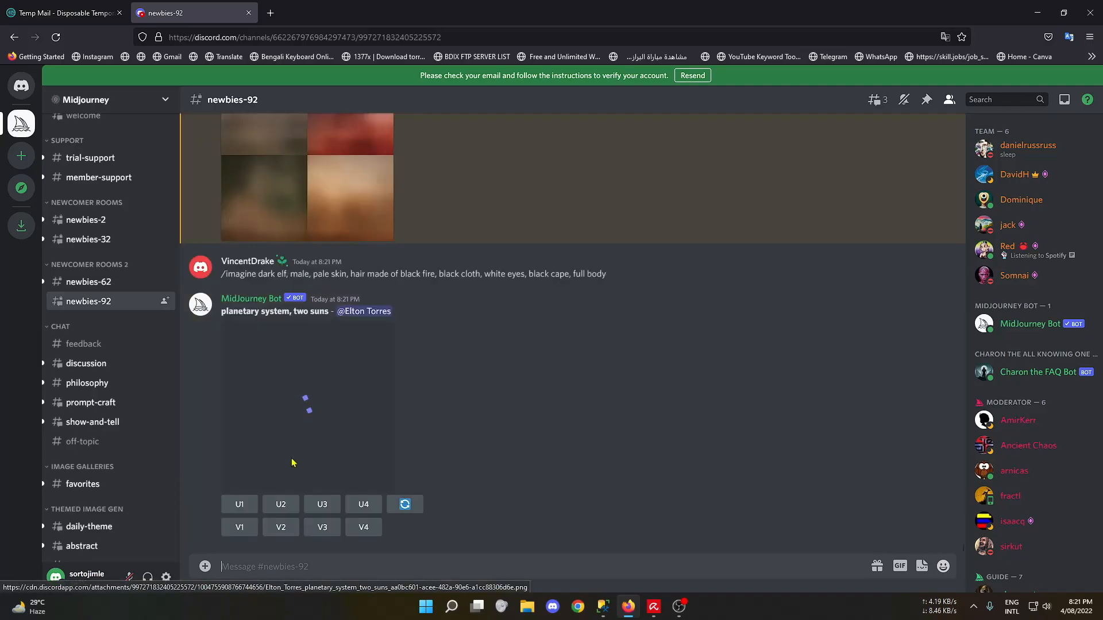
Step: Find the finished four-image grid for the lalbagh kella tornado prompt and upscale its third image
{"action": "scroll", "coordinate": [657, 393], "scroll_direction": "up", "scroll_amount": 3}
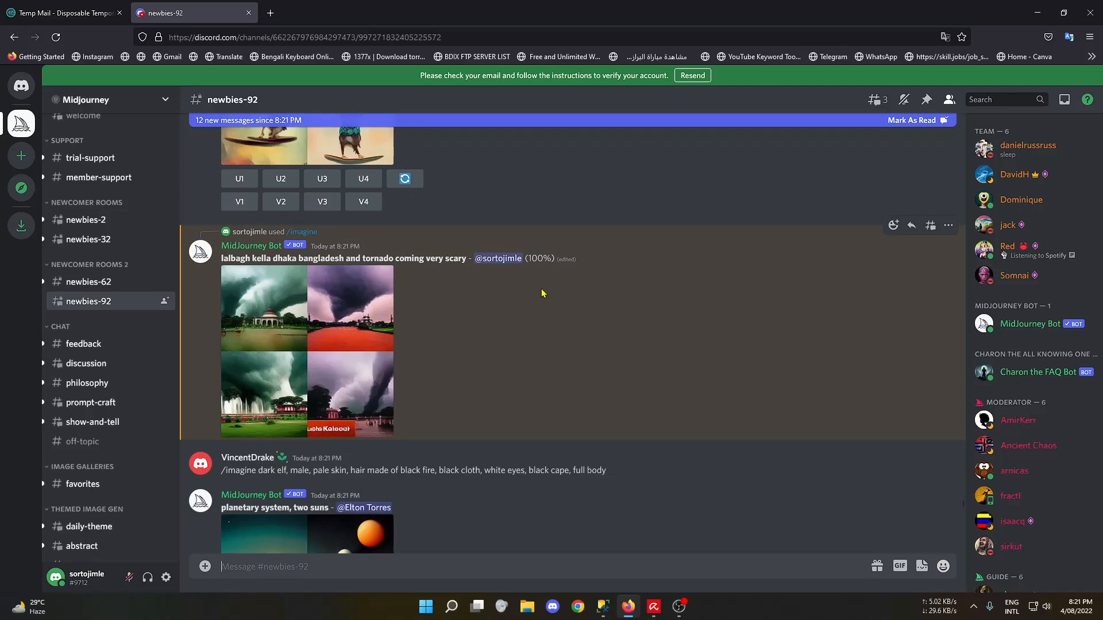
{"action": "scroll", "coordinate": [541, 263], "scroll_direction": "down", "scroll_amount": 15}
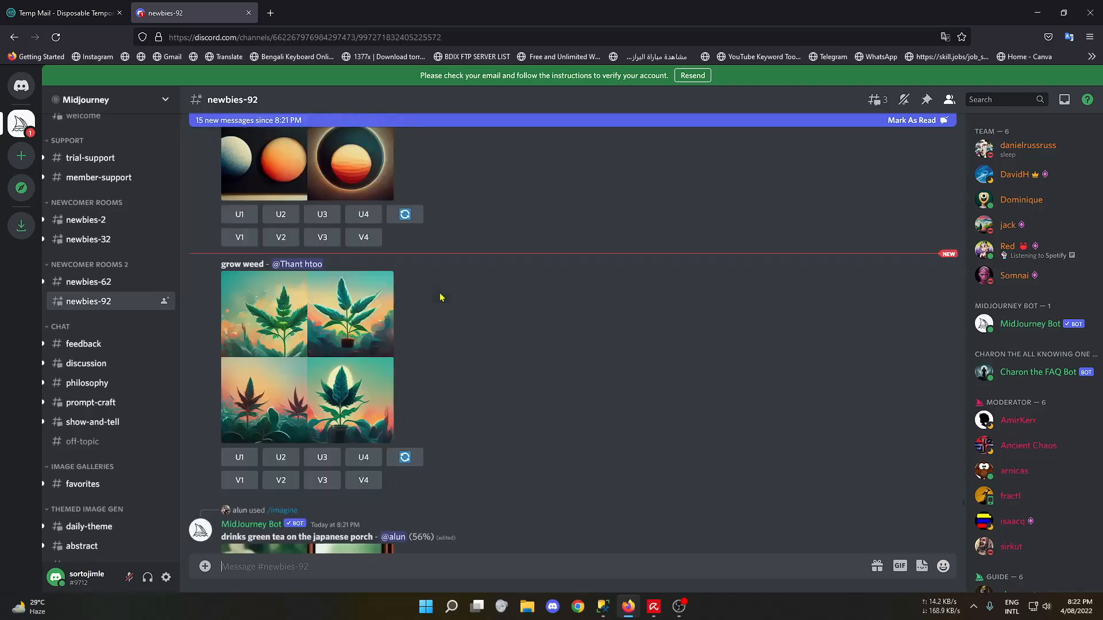
{"action": "scroll", "coordinate": [499, 281], "scroll_direction": "down", "scroll_amount": 15}
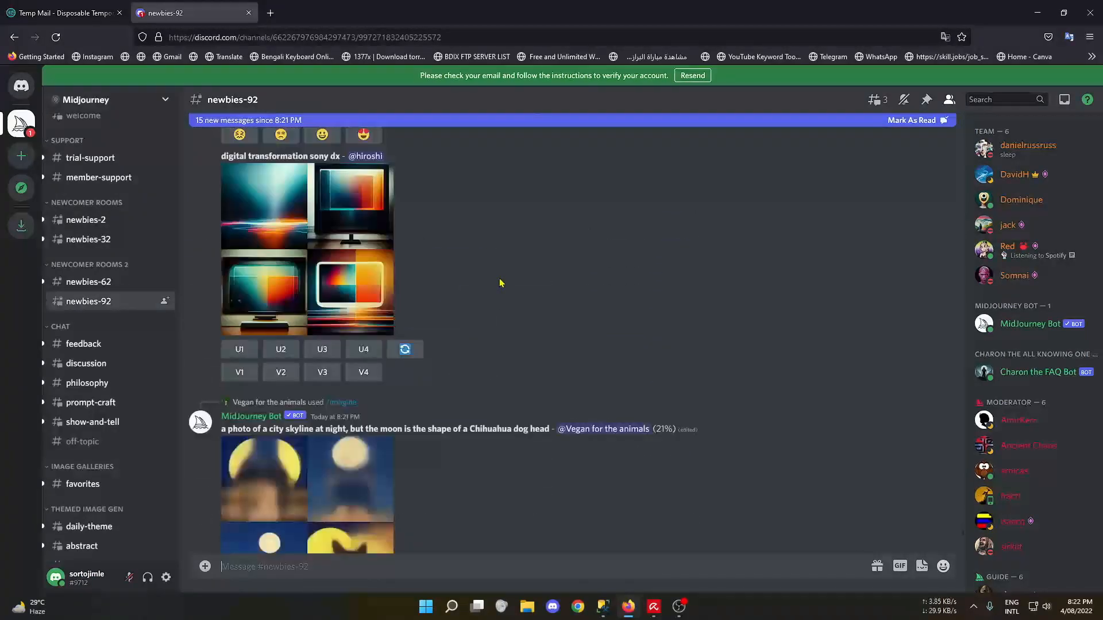
{"action": "scroll", "coordinate": [499, 284], "scroll_direction": "up", "scroll_amount": 10}
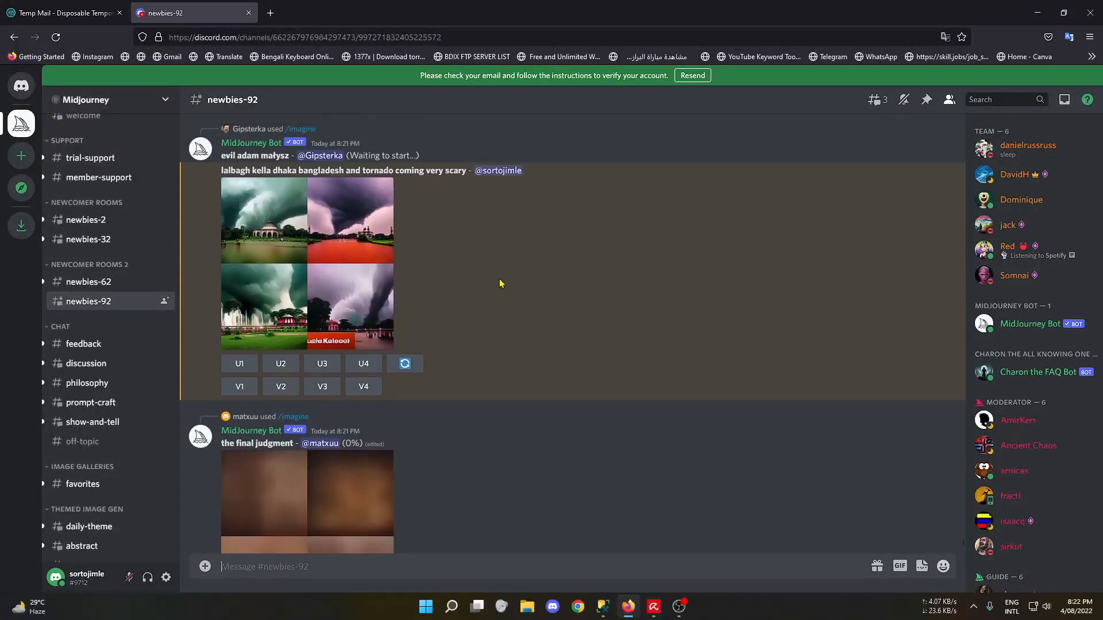
{"action": "scroll", "coordinate": [497, 285], "scroll_direction": "down", "scroll_amount": 4}
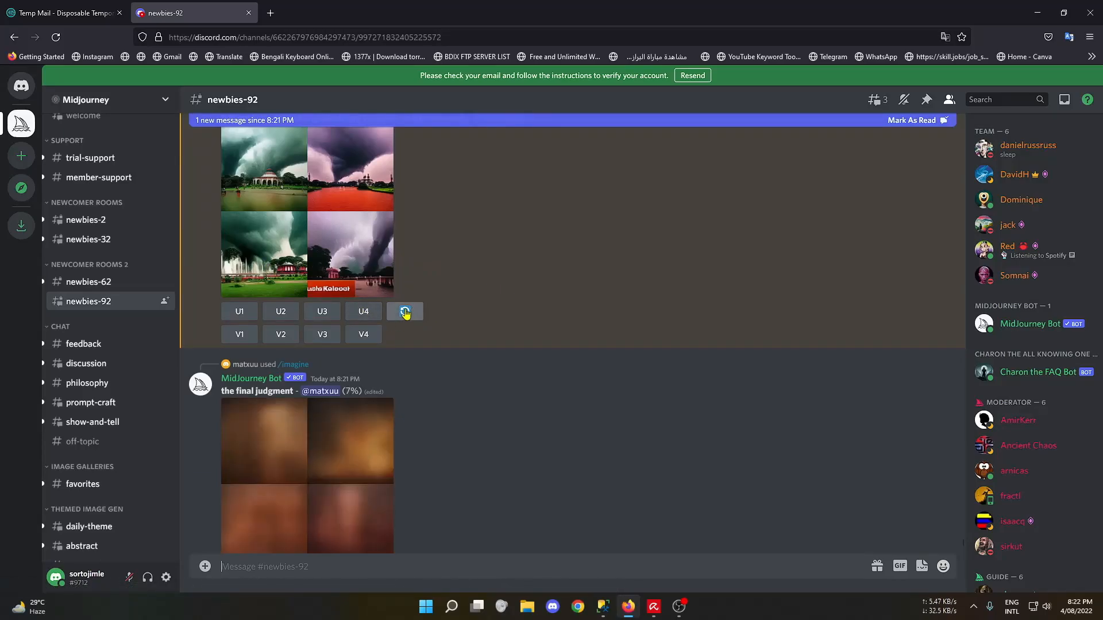
{"action": "scroll", "coordinate": [368, 313], "scroll_direction": "up", "scroll_amount": 1}
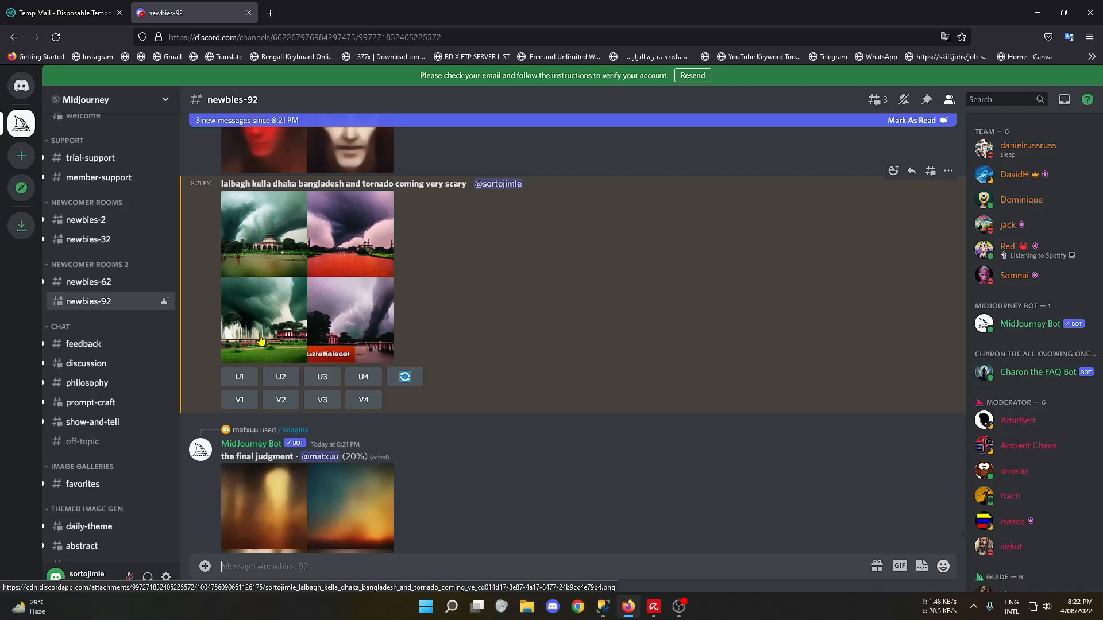
{"action": "left_click", "coordinate": [325, 377]}
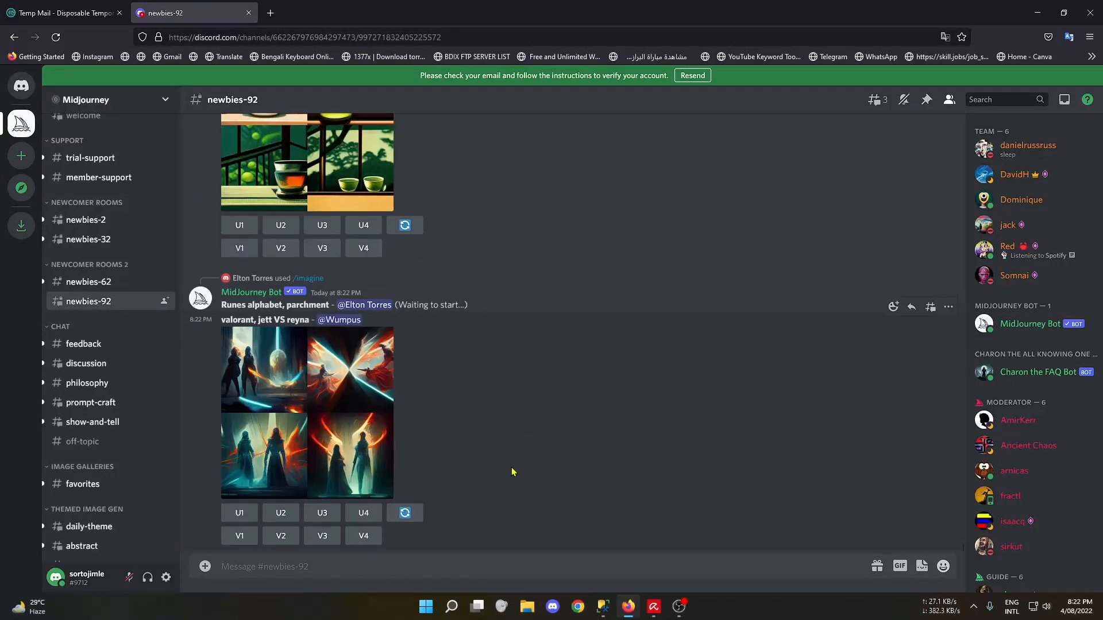
Step: Check the upscaling progress of the lalbagh kella tornado image and look through the other generated images in newbies-92
{"action": "scroll", "coordinate": [513, 471], "scroll_direction": "up", "scroll_amount": 3}
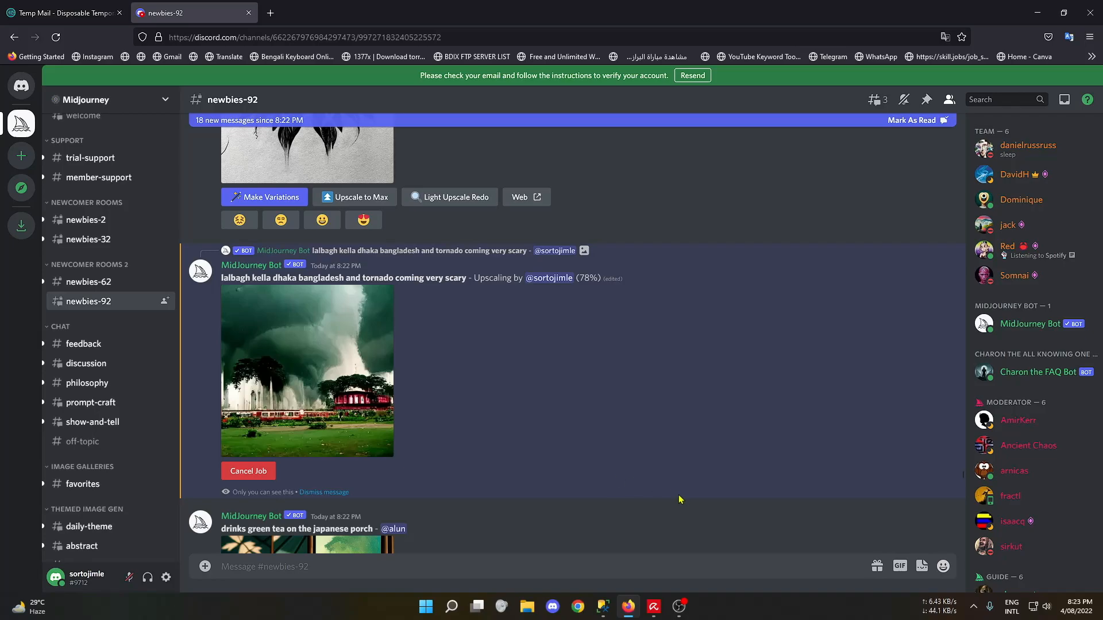
{"action": "scroll", "coordinate": [649, 477], "scroll_direction": "up", "scroll_amount": 2}
{"action": "scroll", "coordinate": [503, 443], "scroll_direction": "down", "scroll_amount": 3}
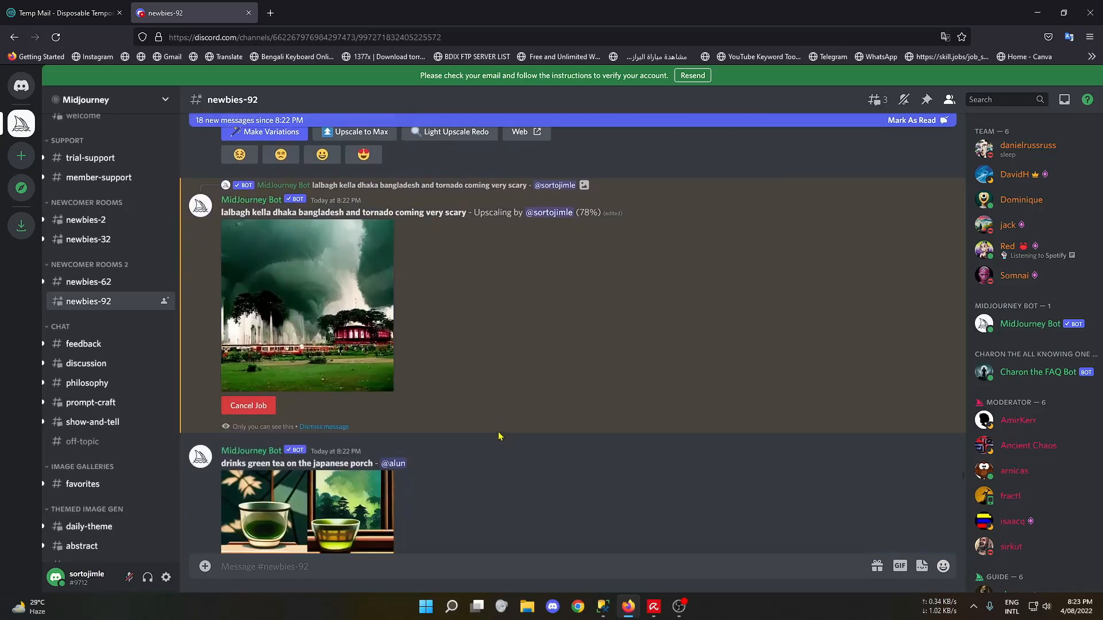
{"action": "scroll", "coordinate": [506, 448], "scroll_direction": "up", "scroll_amount": 6}
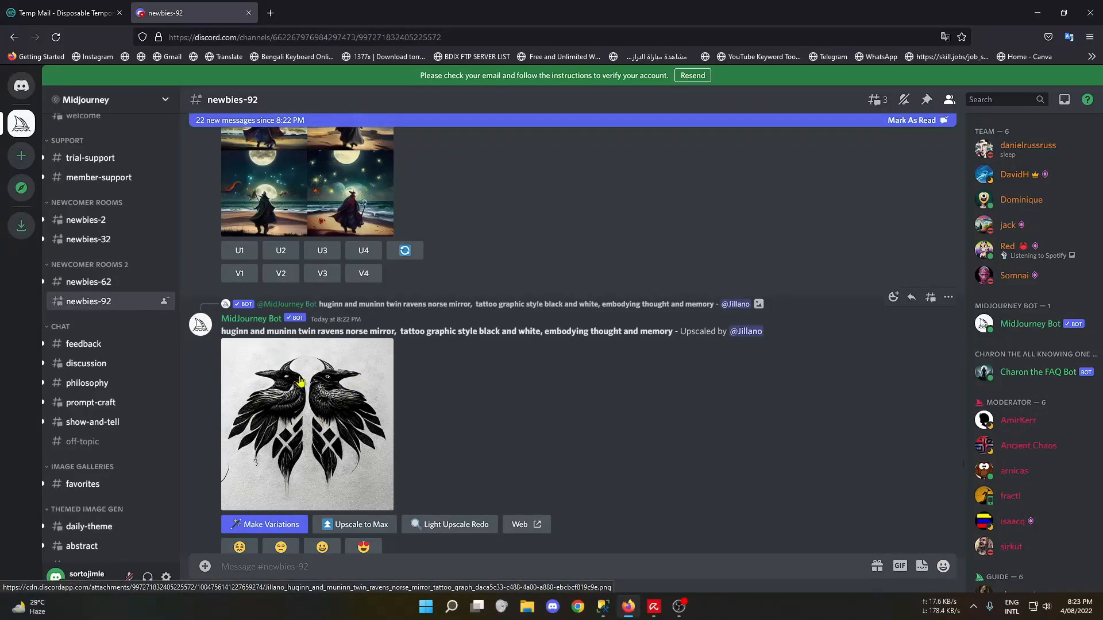
{"action": "scroll", "coordinate": [412, 375], "scroll_direction": "up", "scroll_amount": 3}
{"action": "scroll", "coordinate": [411, 375], "scroll_direction": "up", "scroll_amount": 8}
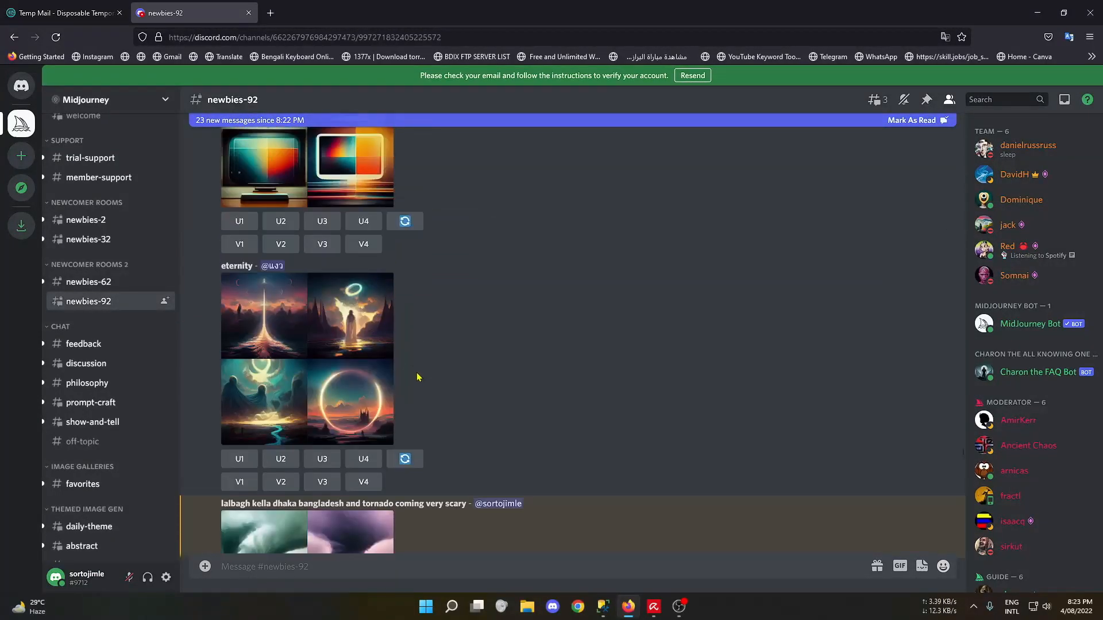
{"action": "scroll", "coordinate": [356, 361], "scroll_direction": "up", "scroll_amount": 12}
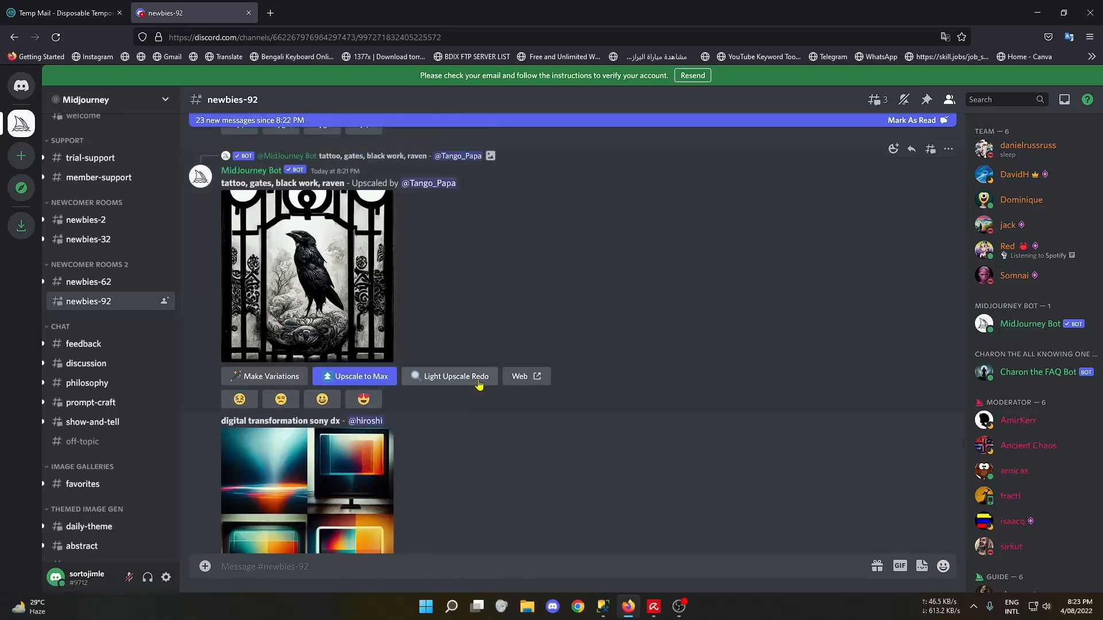
{"action": "scroll", "coordinate": [290, 352], "scroll_direction": "up", "scroll_amount": 15}
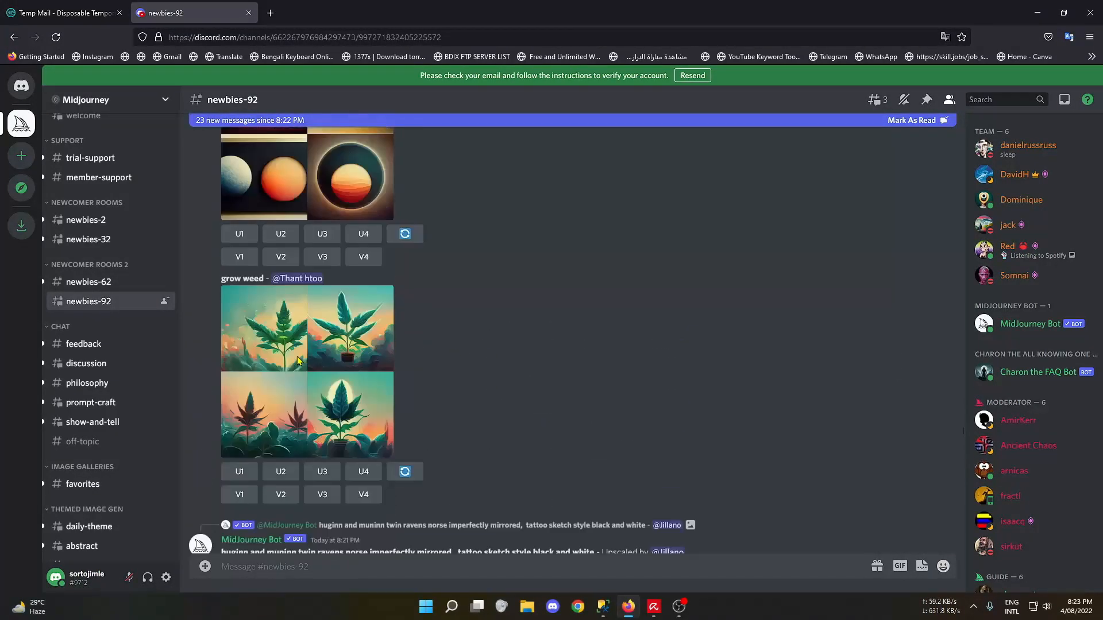
{"action": "scroll", "coordinate": [413, 356], "scroll_direction": "down", "scroll_amount": 15}
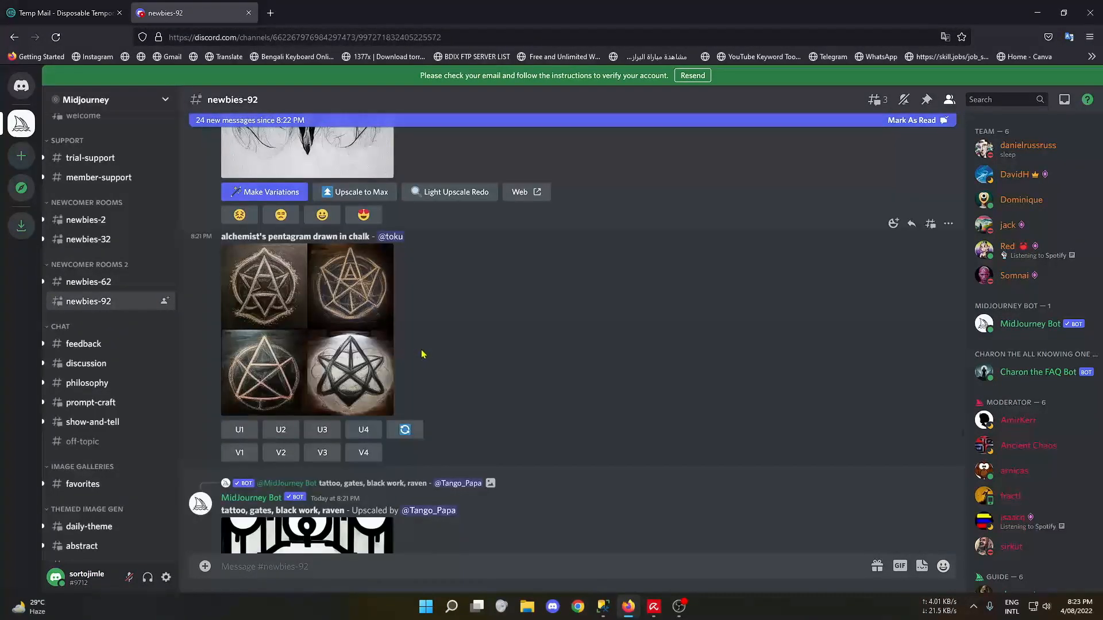
{"action": "scroll", "coordinate": [422, 354], "scroll_direction": "down", "scroll_amount": 15}
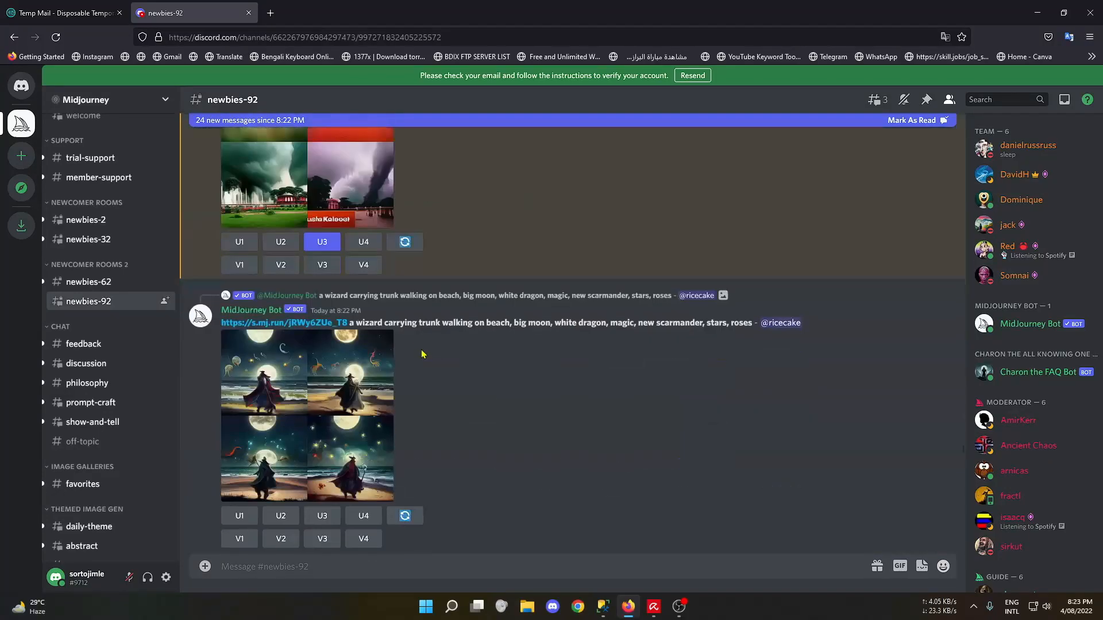
{"action": "scroll", "coordinate": [423, 353], "scroll_direction": "down", "scroll_amount": 5}
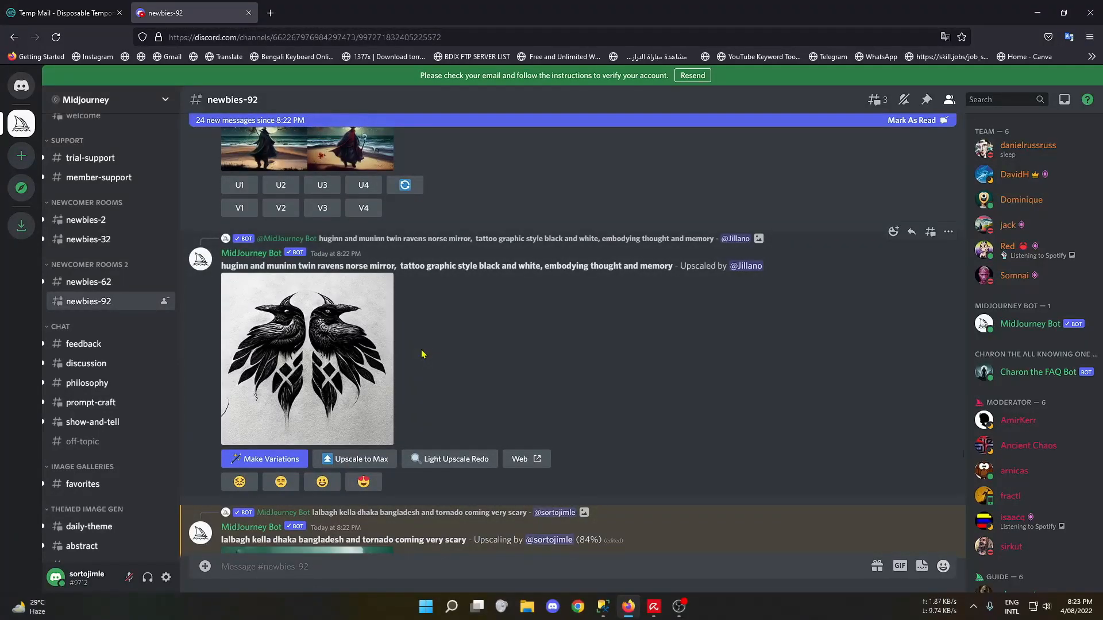
{"action": "scroll", "coordinate": [422, 354], "scroll_direction": "down", "scroll_amount": 5}
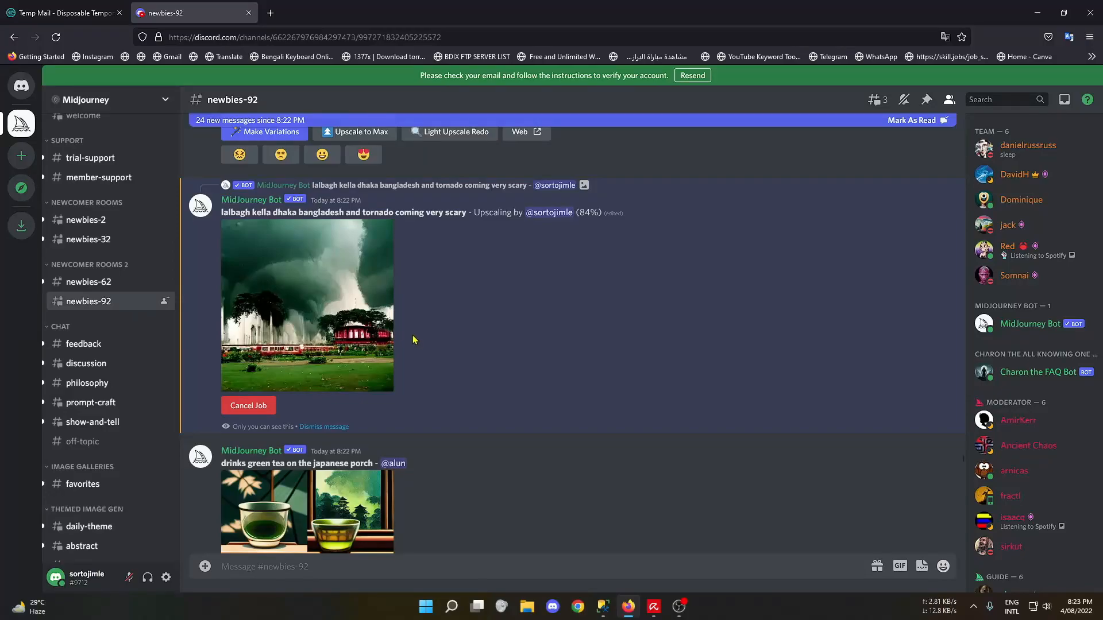
{"action": "scroll", "coordinate": [439, 329], "scroll_direction": "down", "scroll_amount": 4}
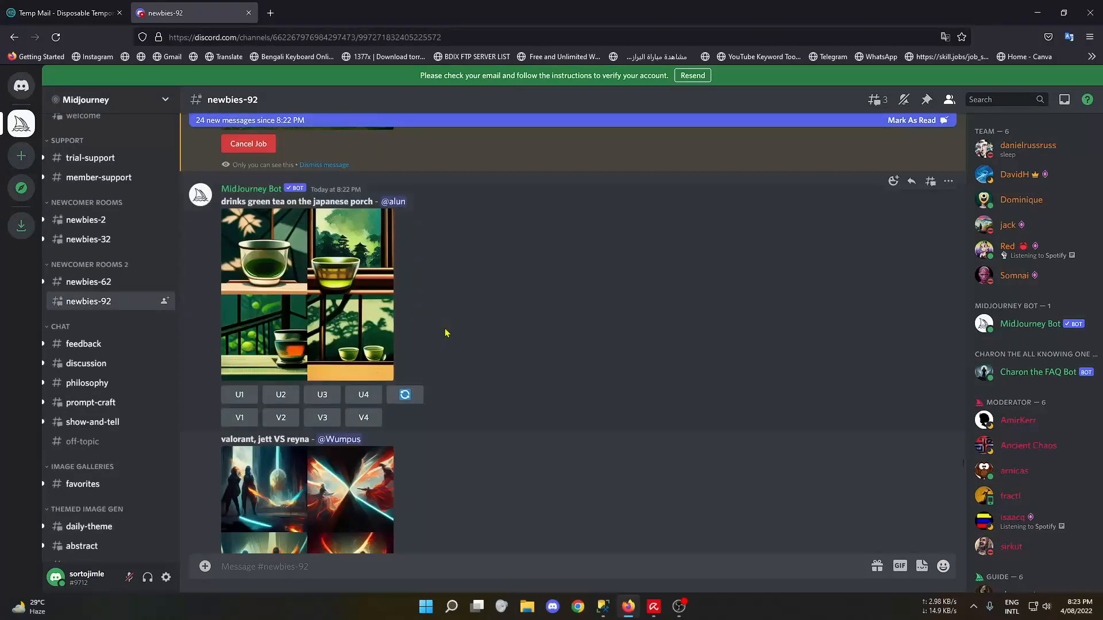
{"action": "scroll", "coordinate": [494, 368], "scroll_direction": "up", "scroll_amount": 8}
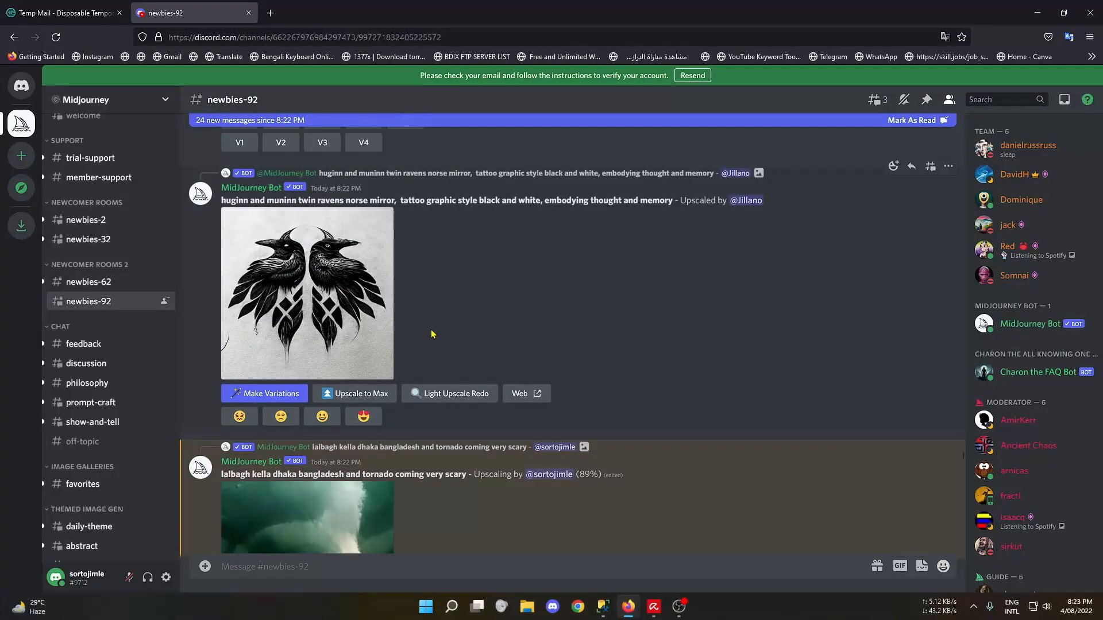
{"action": "scroll", "coordinate": [433, 333], "scroll_direction": "down", "scroll_amount": 4}
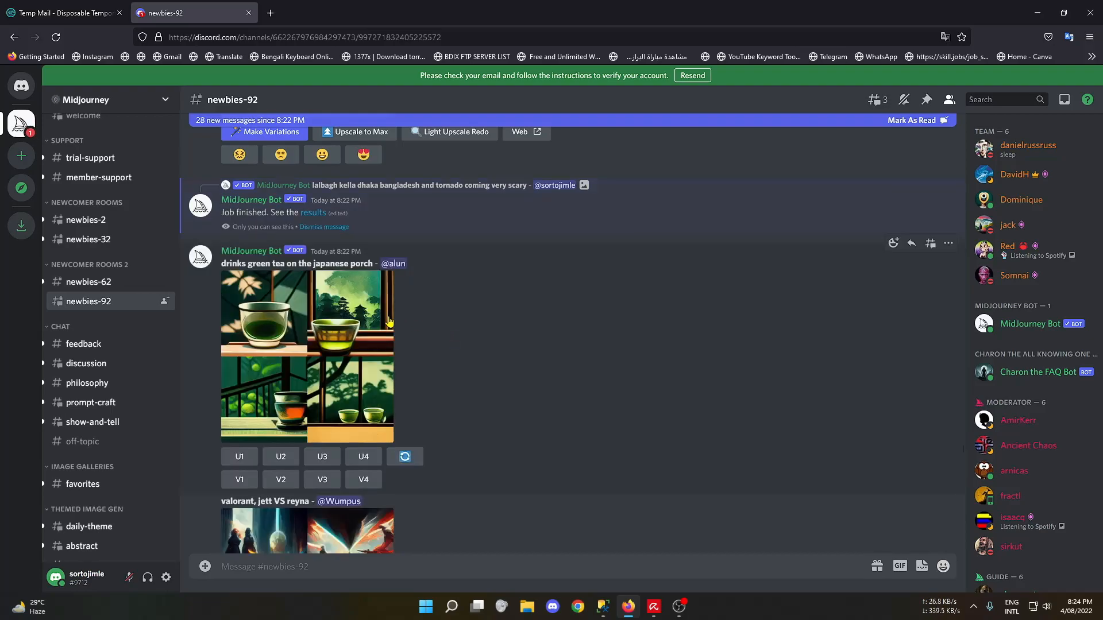
Step: Find the finished upscale of the lalbagh kella tornado image and request Upscale to Max for it
{"action": "scroll", "coordinate": [590, 364], "scroll_direction": "down", "scroll_amount": 12}
{"action": "scroll", "coordinate": [625, 384], "scroll_direction": "down", "scroll_amount": 10}
{"action": "scroll", "coordinate": [815, 423], "scroll_direction": "down", "scroll_amount": 10}
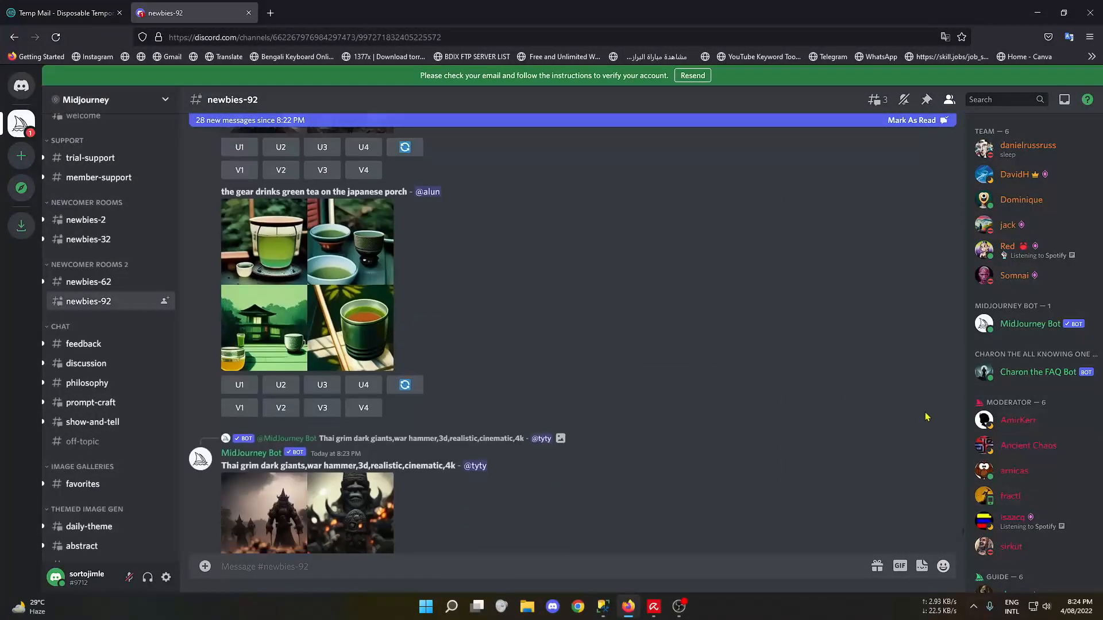
{"action": "scroll", "coordinate": [928, 420], "scroll_direction": "down", "scroll_amount": 5}
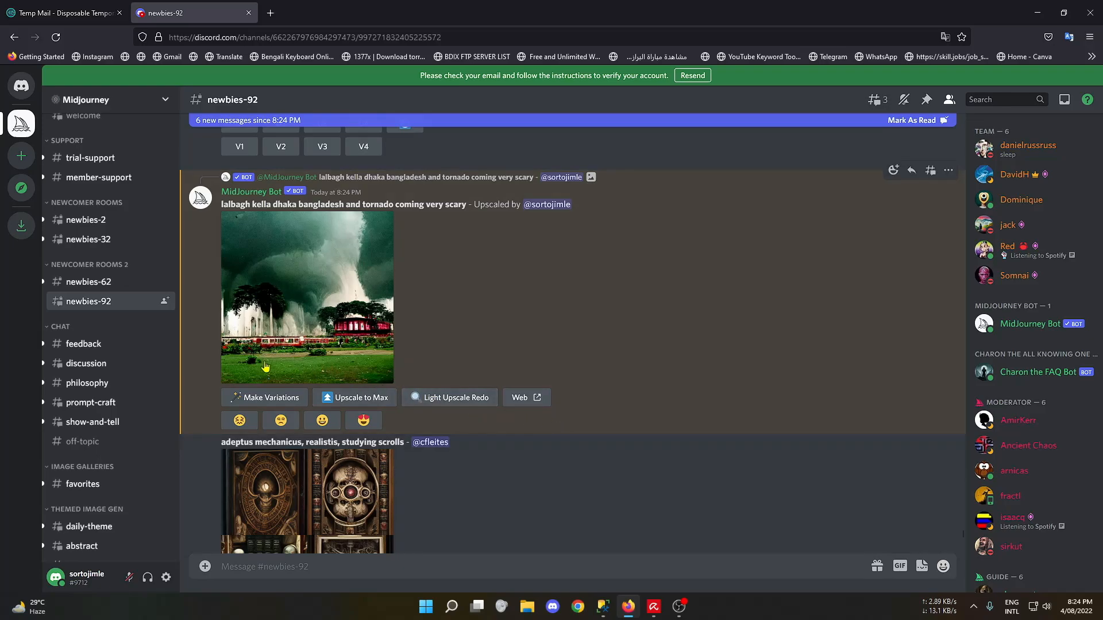
{"action": "scroll", "coordinate": [493, 546], "scroll_direction": "down", "scroll_amount": 5}
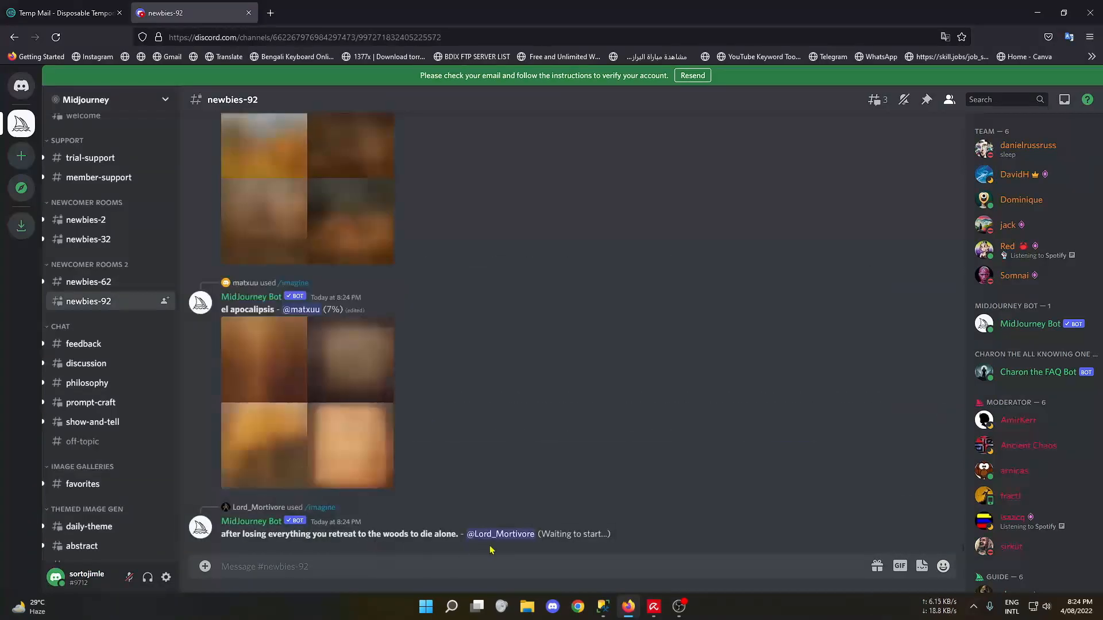
{"action": "scroll", "coordinate": [494, 453], "scroll_direction": "down", "scroll_amount": 5}
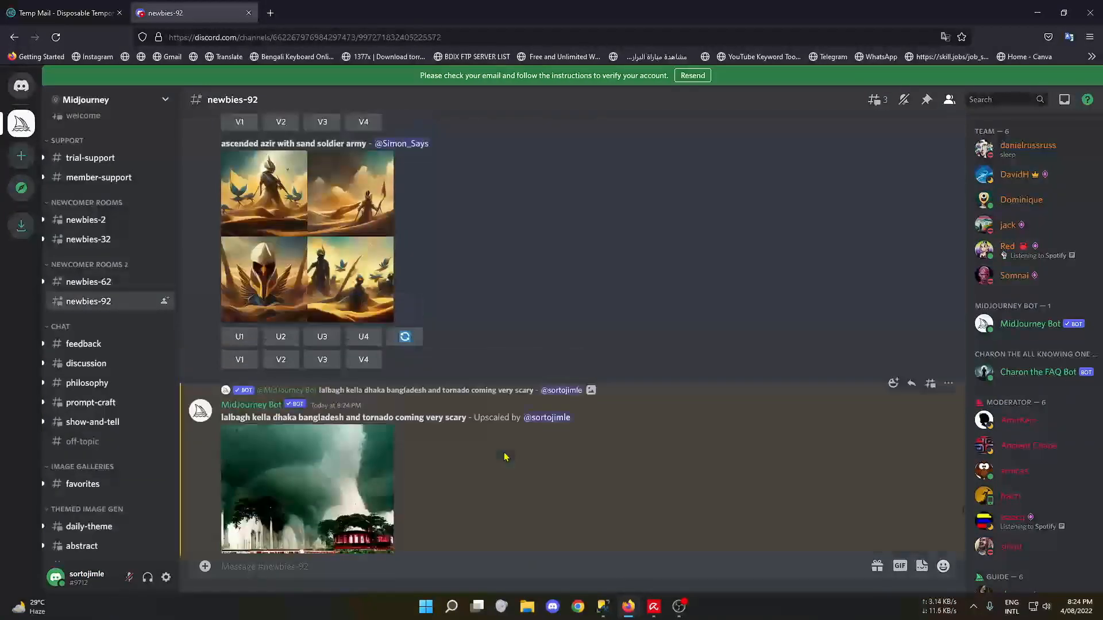
{"action": "scroll", "coordinate": [553, 455], "scroll_direction": "up", "scroll_amount": 5}
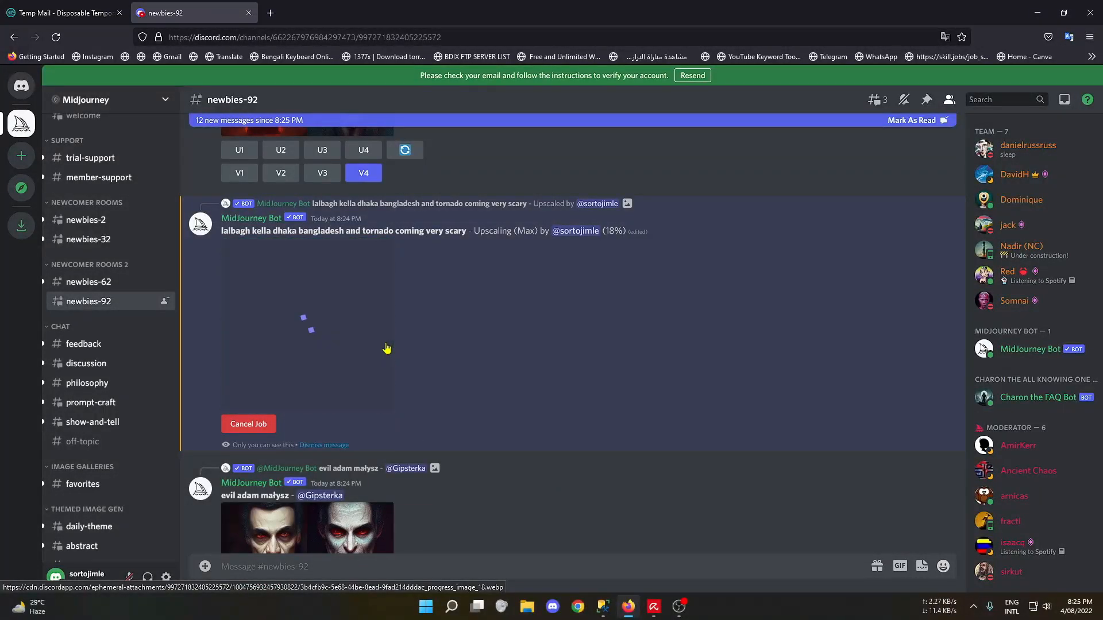
Step: Copy the prompt text "Thai grim dark giants,war hammer,3d,realistic,cinematic,4k" from the dark giants image grid
{"action": "scroll", "coordinate": [427, 365], "scroll_direction": "up", "scroll_amount": 2}
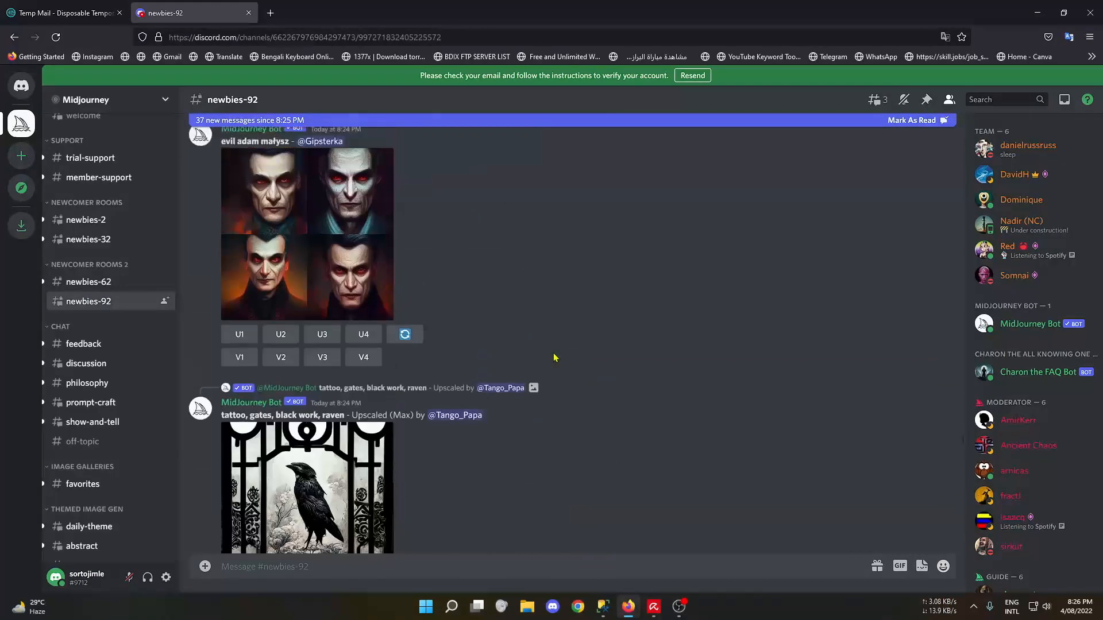
{"action": "scroll", "coordinate": [554, 357], "scroll_direction": "down", "scroll_amount": 5}
{"action": "scroll", "coordinate": [545, 351], "scroll_direction": "up", "scroll_amount": 2}
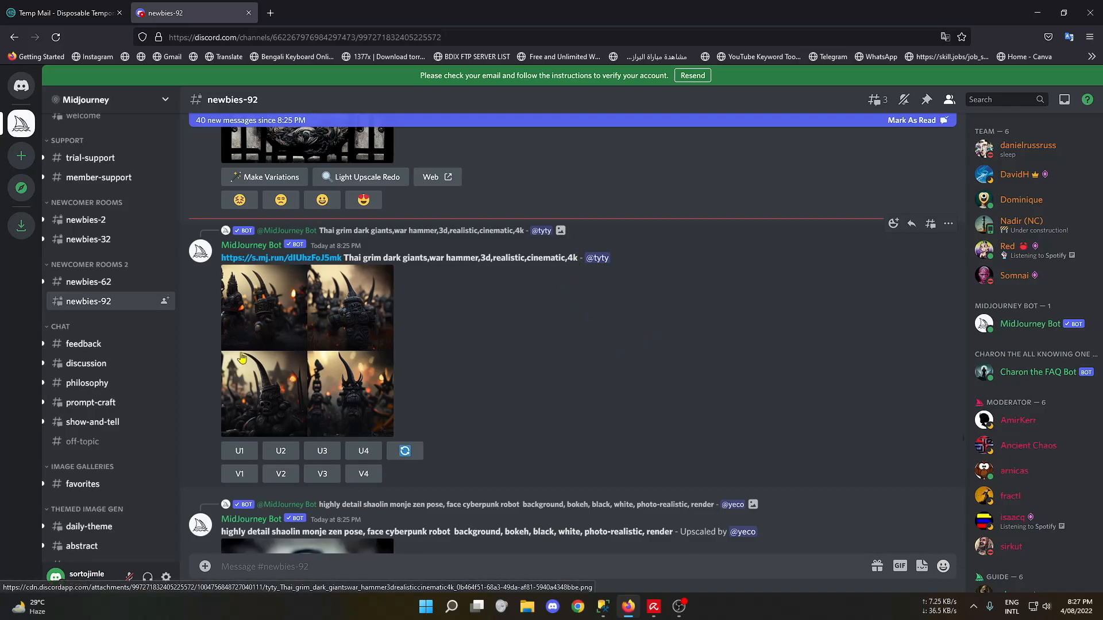
{"action": "left_click_drag", "start_coordinate": [577, 259], "coordinate": [343, 260]}
{"action": "key", "text": "ctrl+c"}
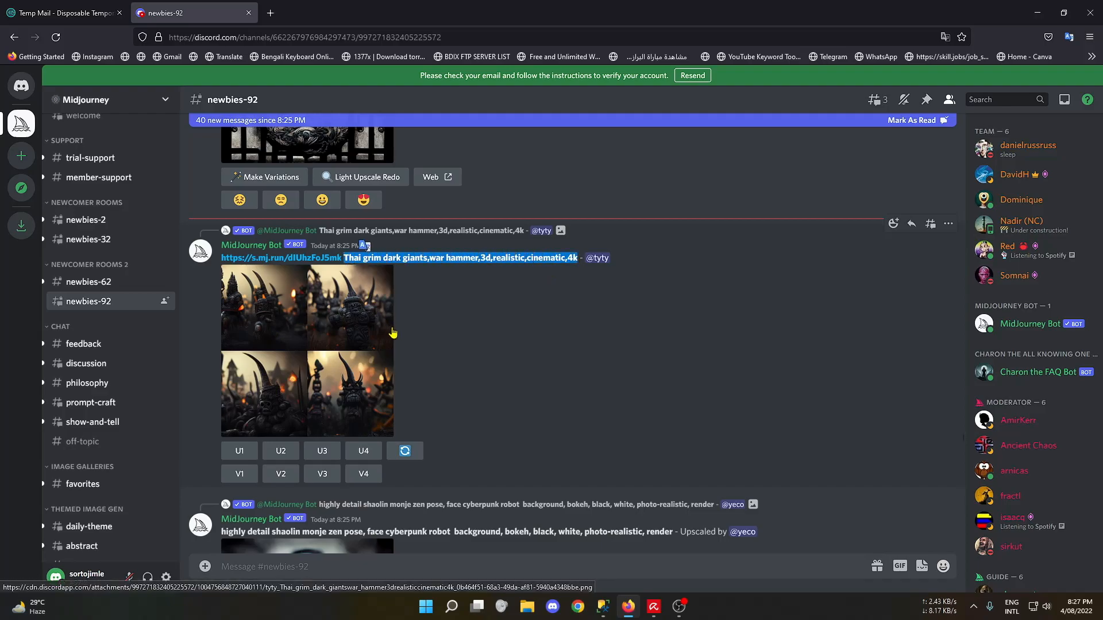
Step: Find the max-upscaled lalbagh kella tornado image and open its original in a new browser tab
{"action": "scroll", "coordinate": [482, 353], "scroll_direction": "up", "scroll_amount": 3}
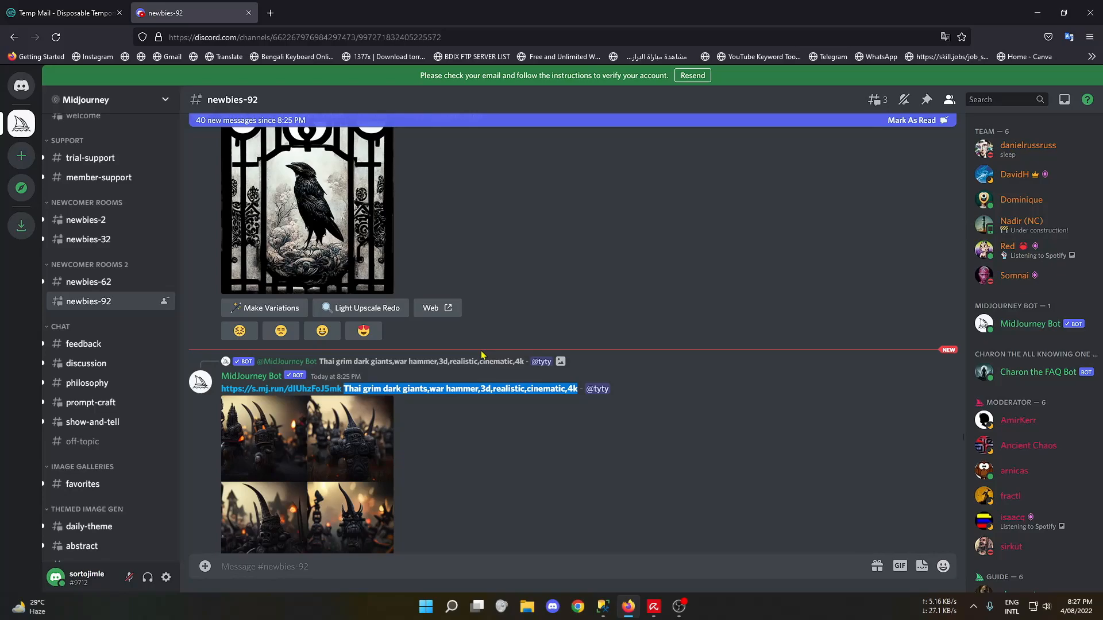
{"action": "scroll", "coordinate": [485, 360], "scroll_direction": "up", "scroll_amount": 15}
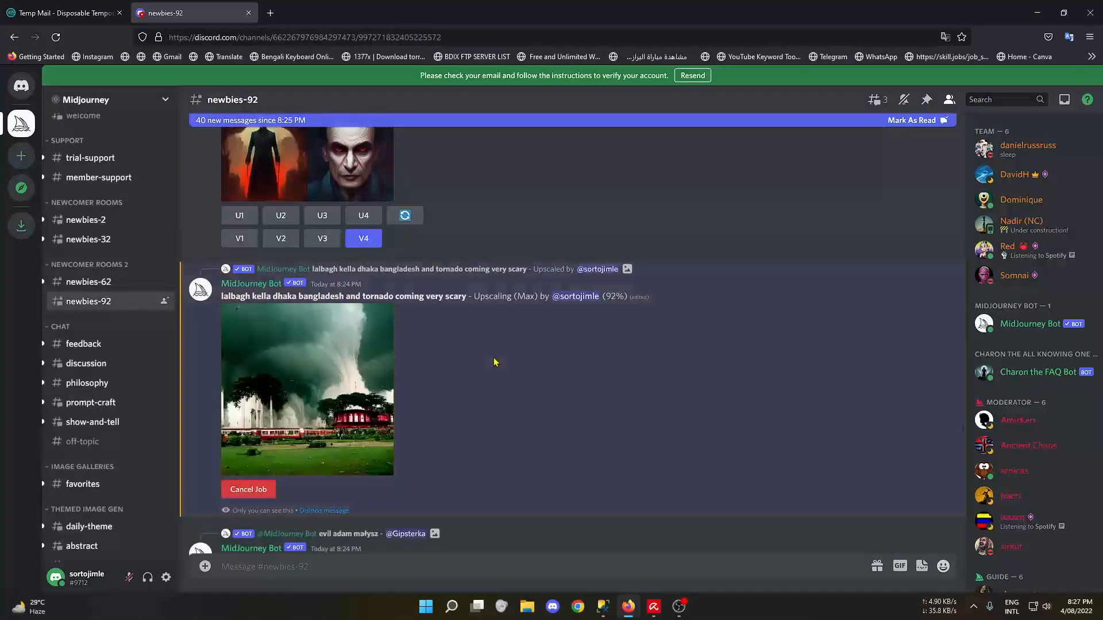
{"action": "scroll", "coordinate": [515, 378], "scroll_direction": "down", "scroll_amount": 15}
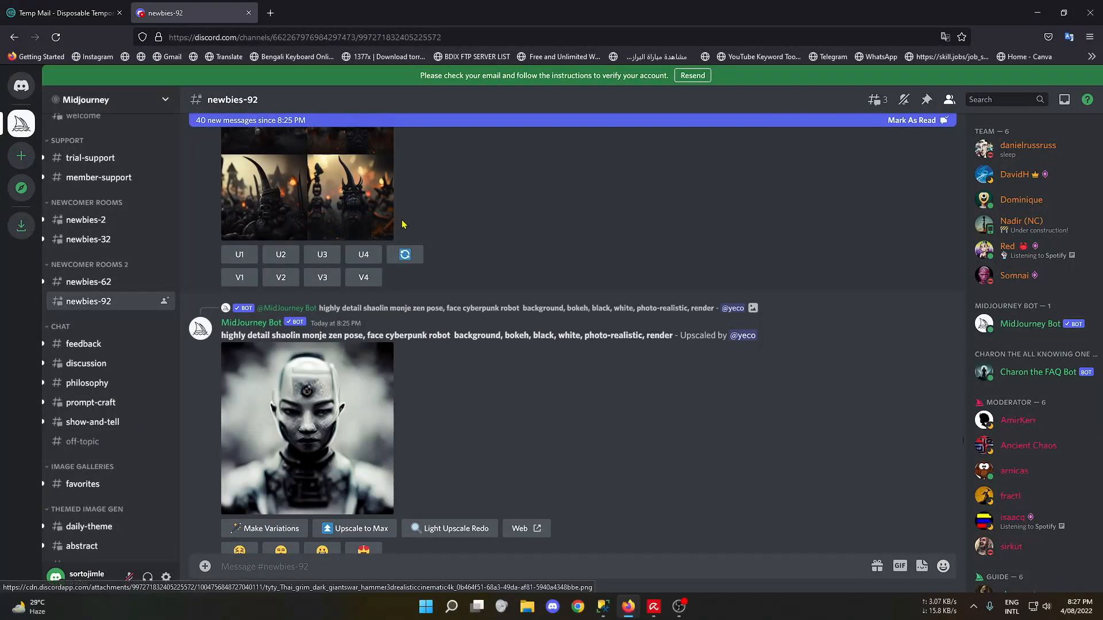
{"action": "scroll", "coordinate": [373, 435], "scroll_direction": "up", "scroll_amount": 4}
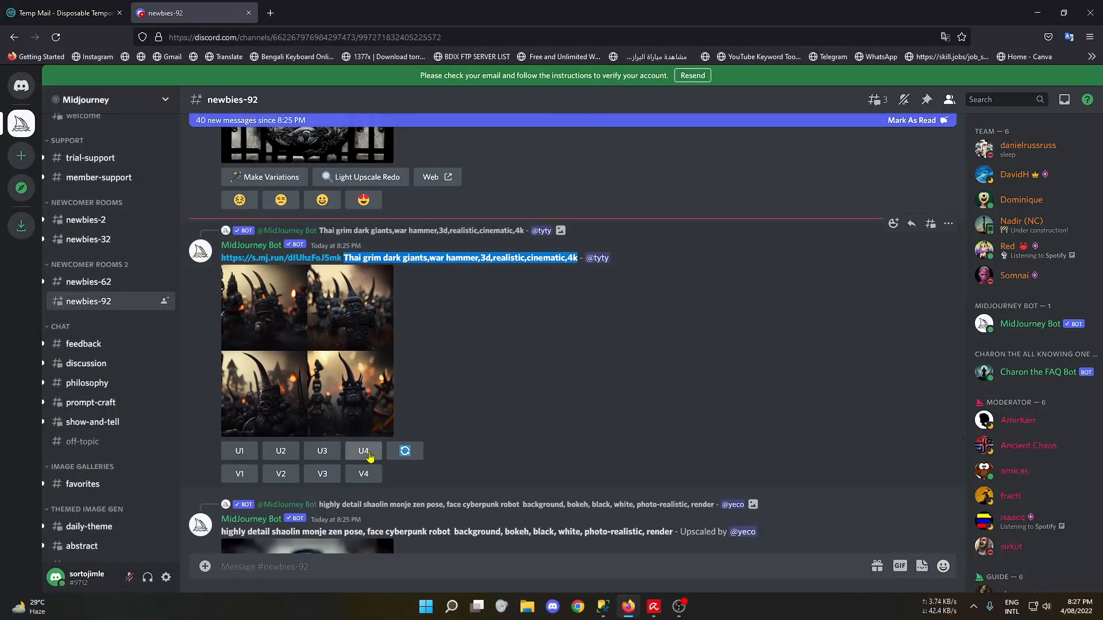
{"action": "scroll", "coordinate": [506, 339], "scroll_direction": "up", "scroll_amount": 15}
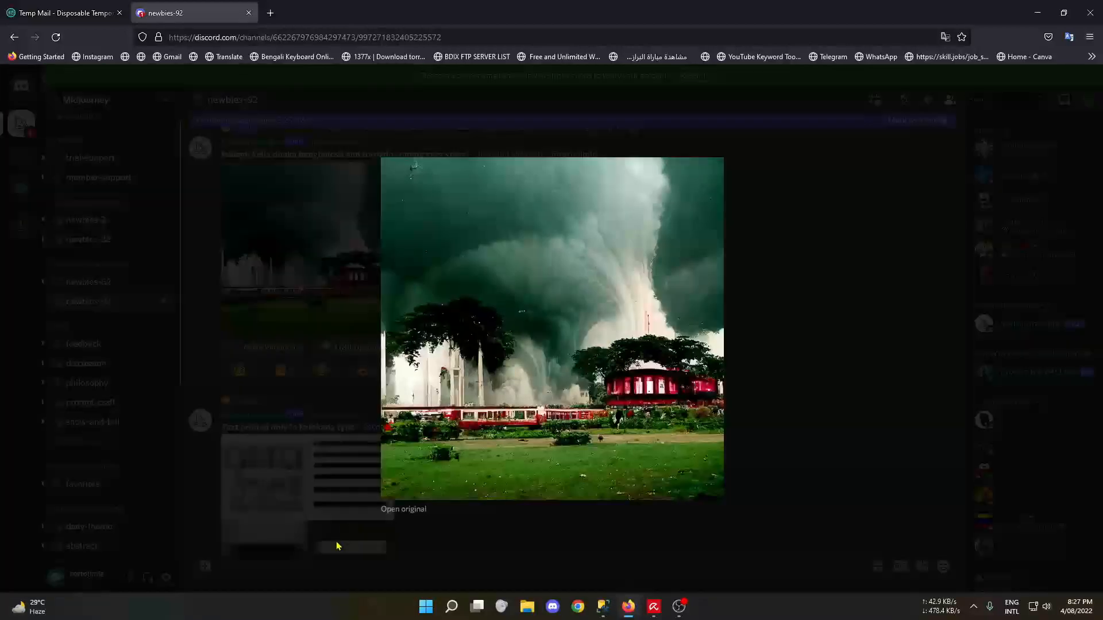
{"action": "left_click", "coordinate": [409, 512]}
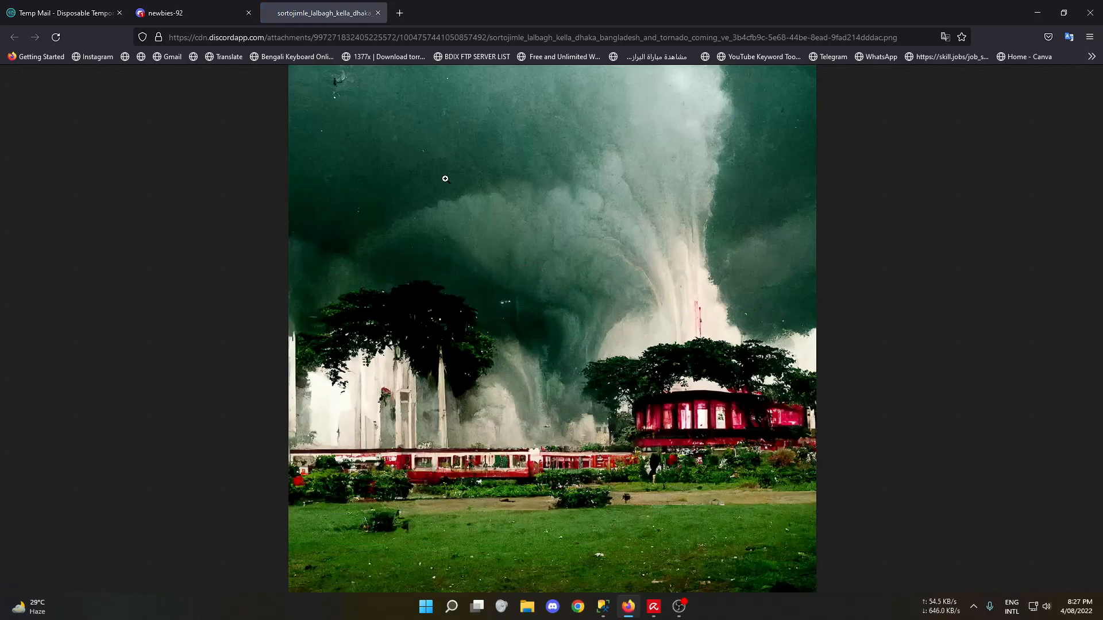
Step: Inspect the original tornado image at full size, fit it back to the window, and return to the newbies-92 channel
{"action": "left_click", "coordinate": [459, 195]}
{"action": "scroll", "coordinate": [646, 363], "scroll_direction": "down", "scroll_amount": 10}
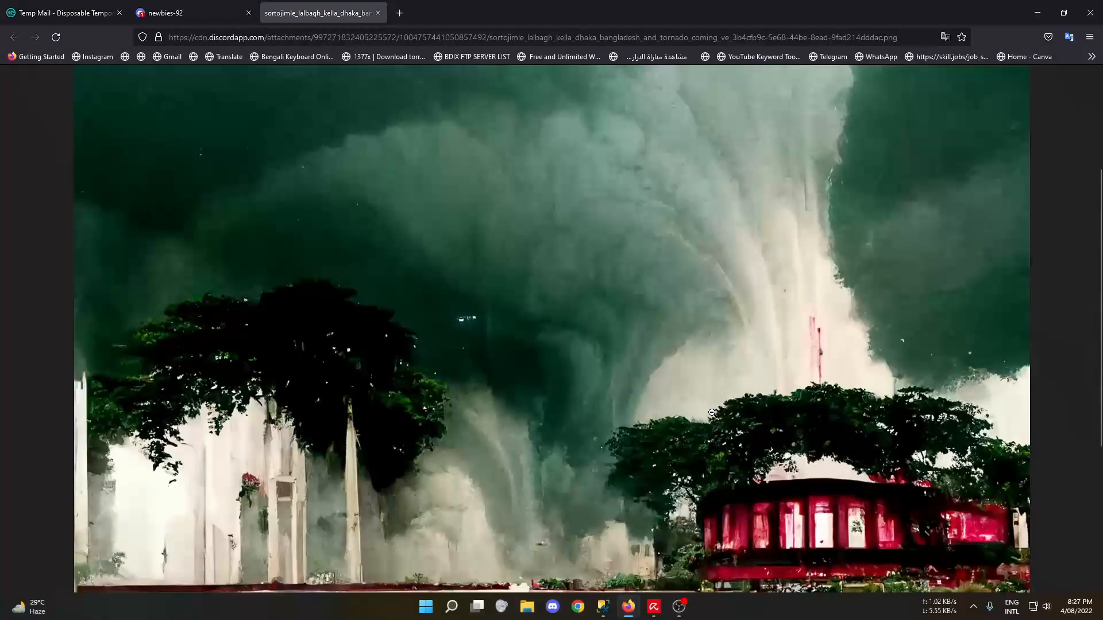
{"action": "left_click", "coordinate": [584, 353]}
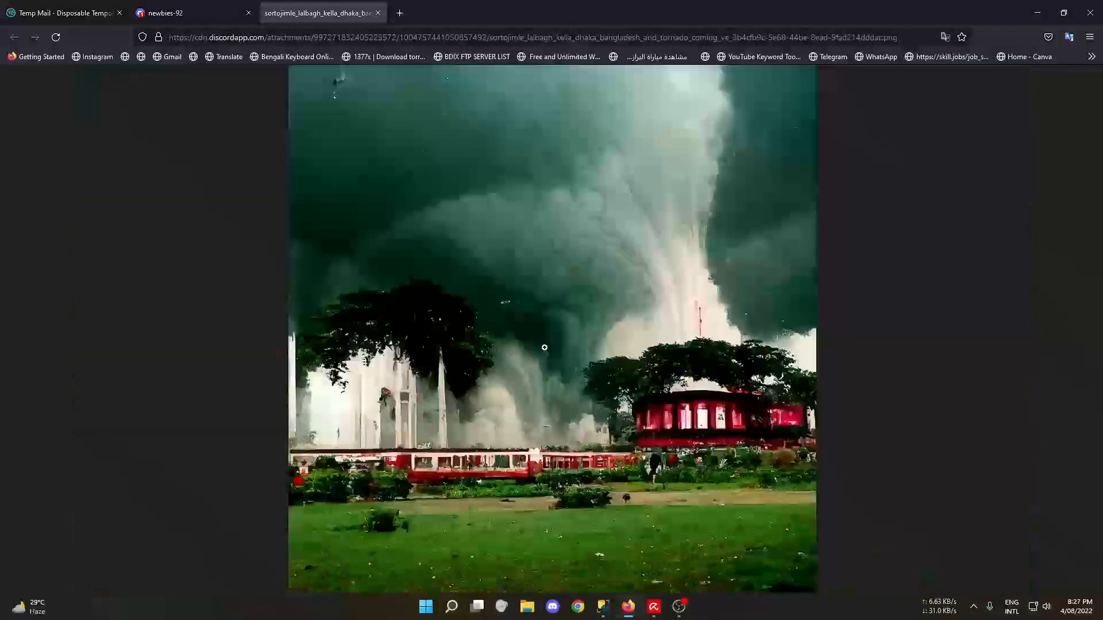
{"action": "left_click", "coordinate": [207, 21]}
{"action": "left_click", "coordinate": [293, 241]}
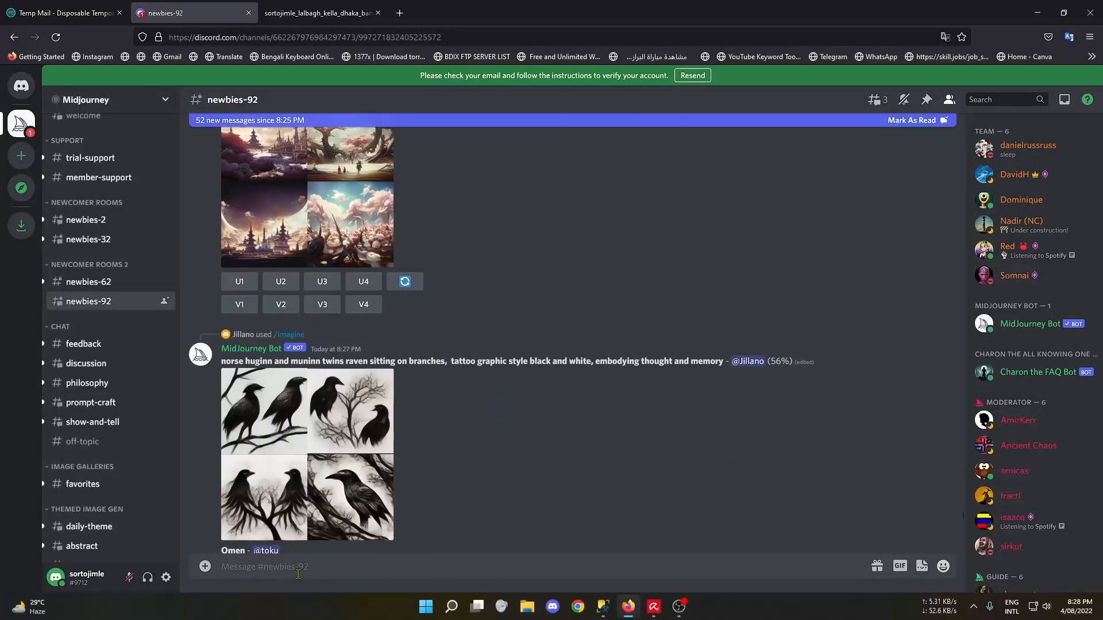
Step: Start an /imagine command and adapt the copied prompt to "girl on rikshaw,war hammer,3d,realistic,cinematic,4k"
{"action": "type", "text": "/"}
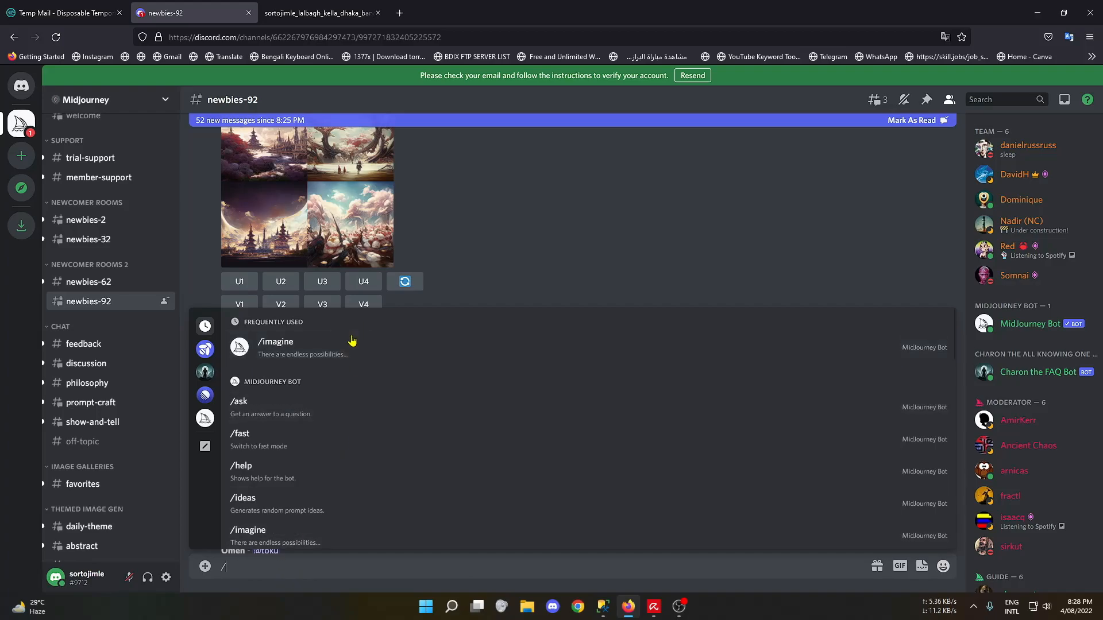
{"action": "left_click", "coordinate": [345, 362]}
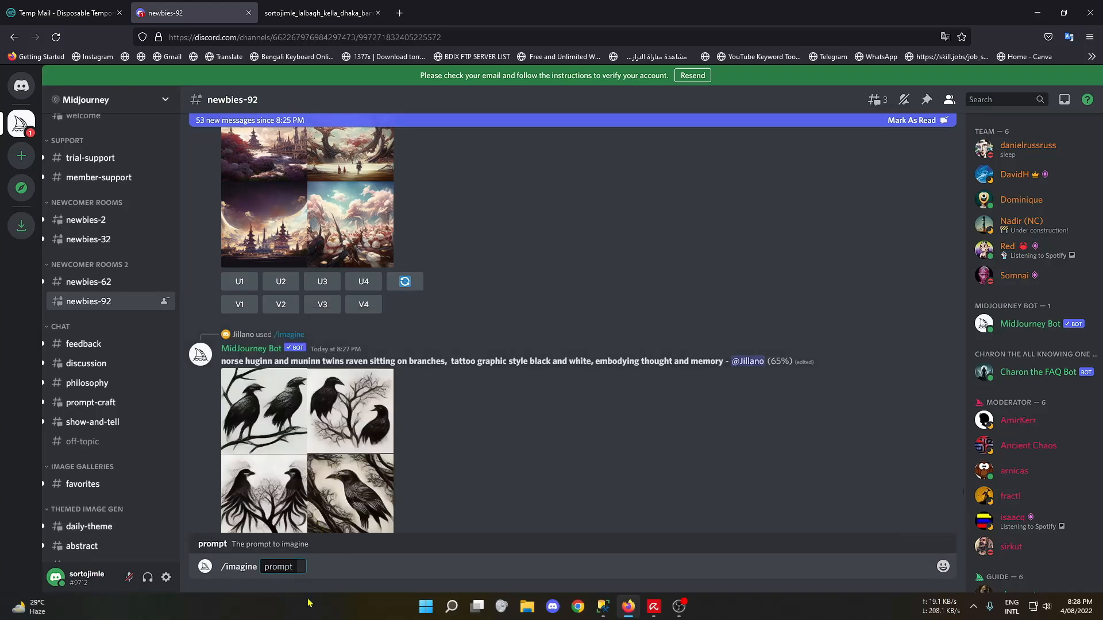
{"action": "key", "text": "ctrl+v"}
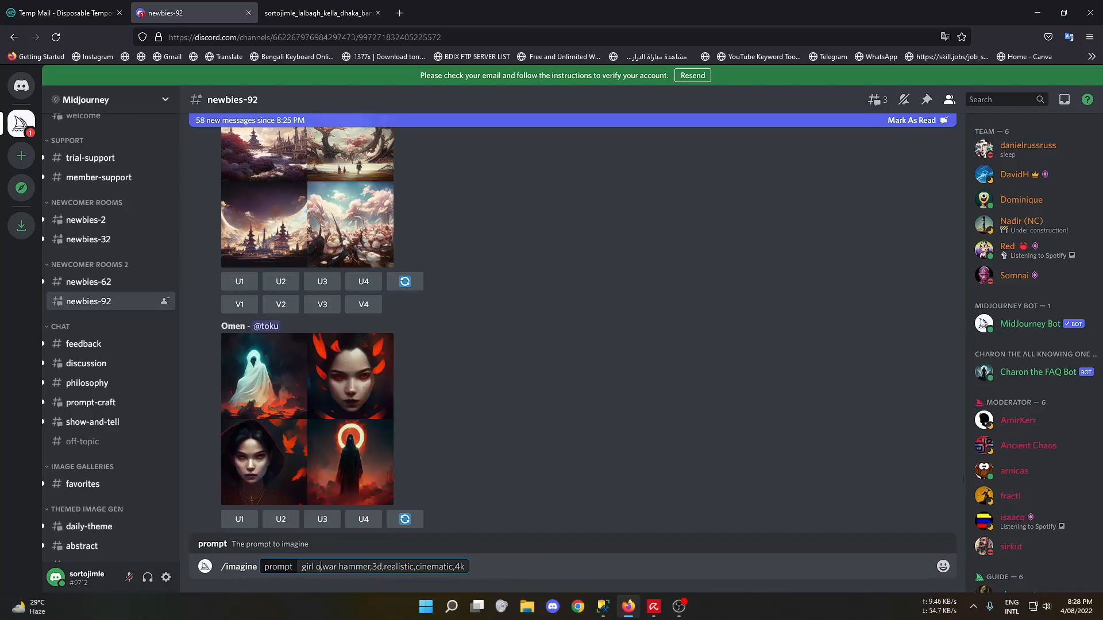
{"action": "type", "text": "n "}
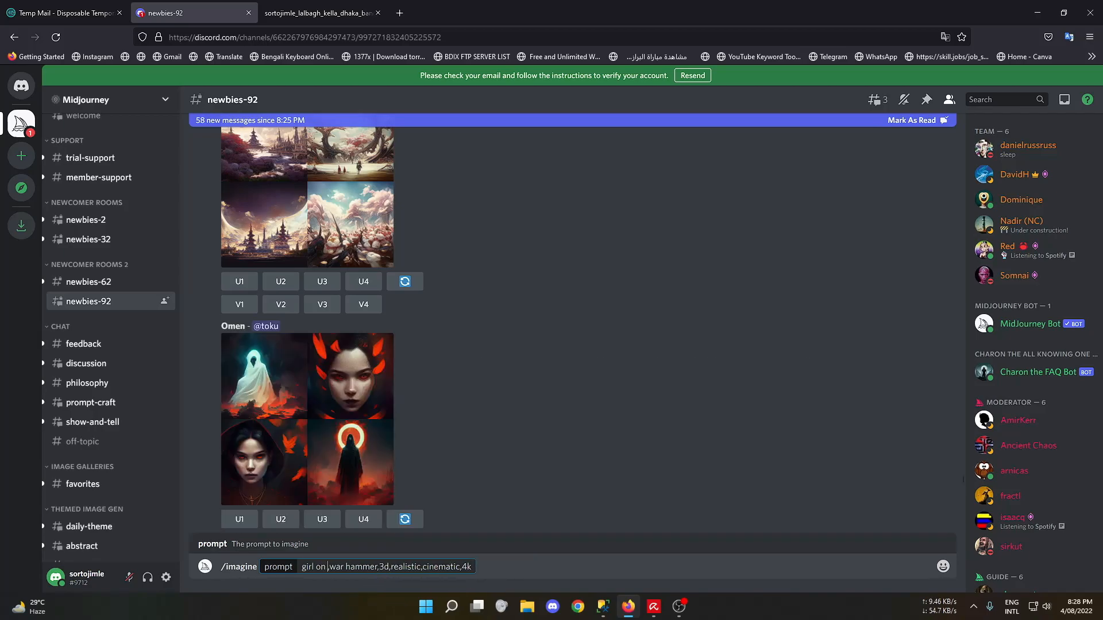
{"action": "type", "text": "rikshaw,"}
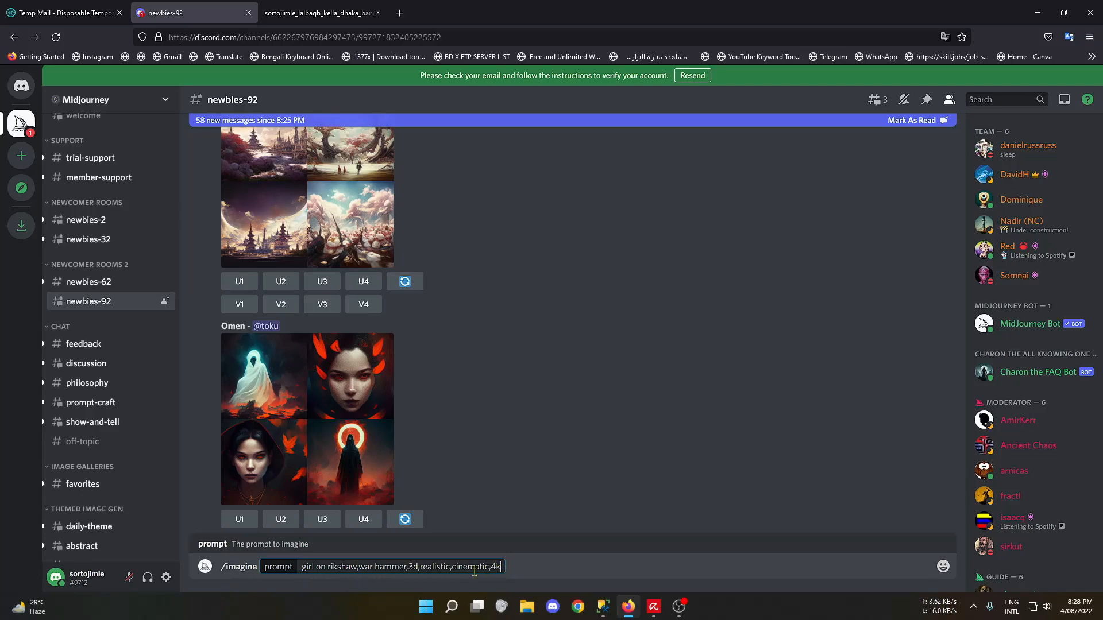
Step: Submit the /imagine prompt "girl on rikshaw,war hammer,3d,realistic,cinematic,4k"
{"action": "key", "text": "Right"}
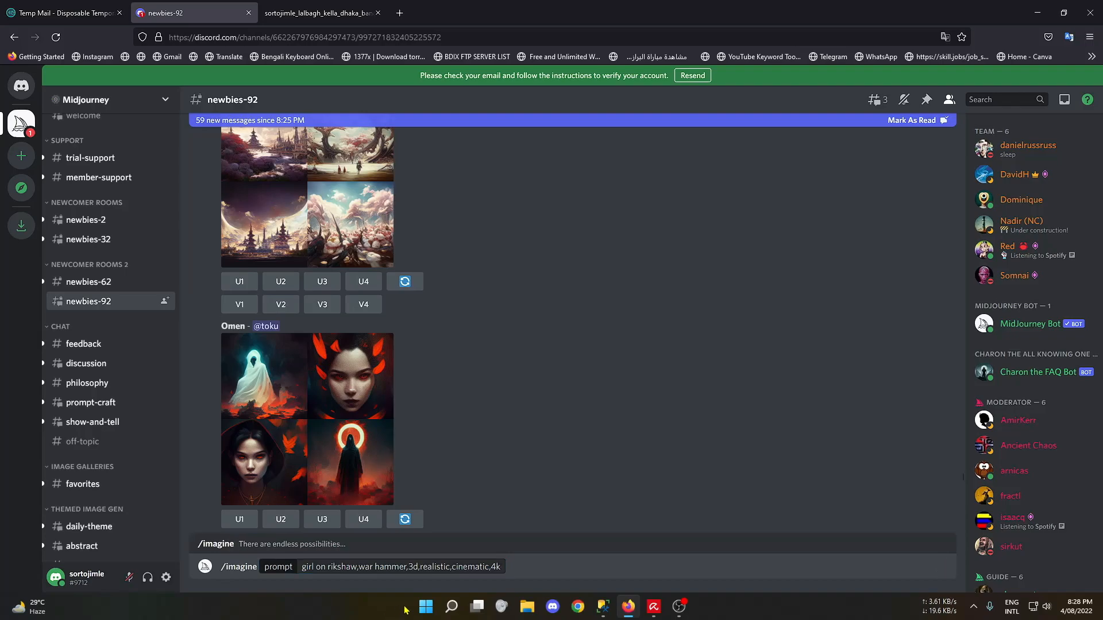
{"action": "left_click", "coordinate": [495, 569]}
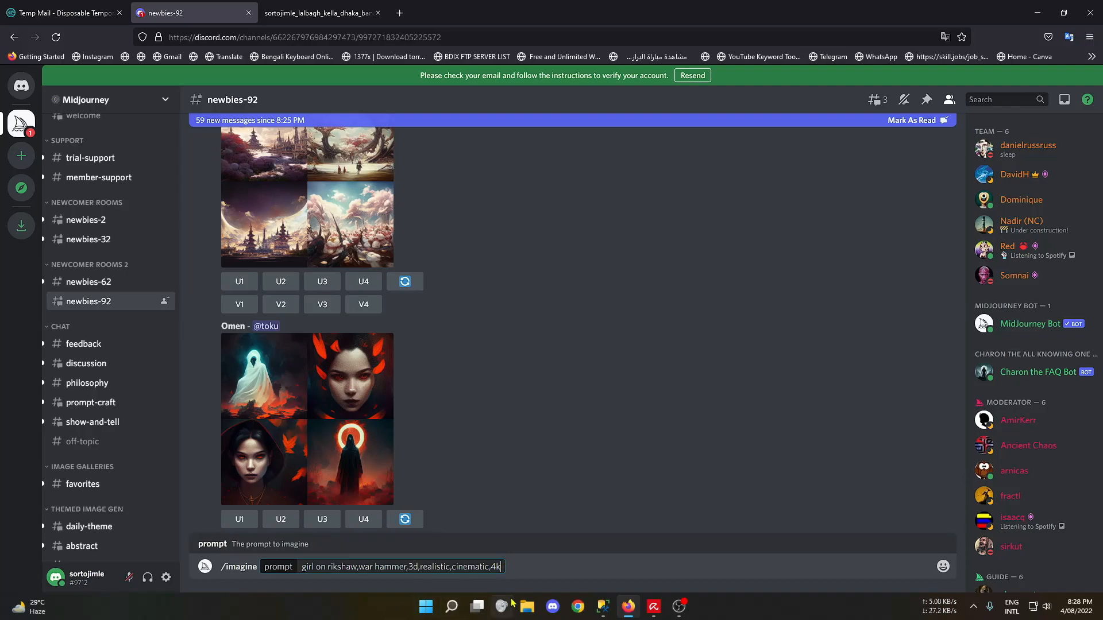
{"action": "key", "text": "Return"}
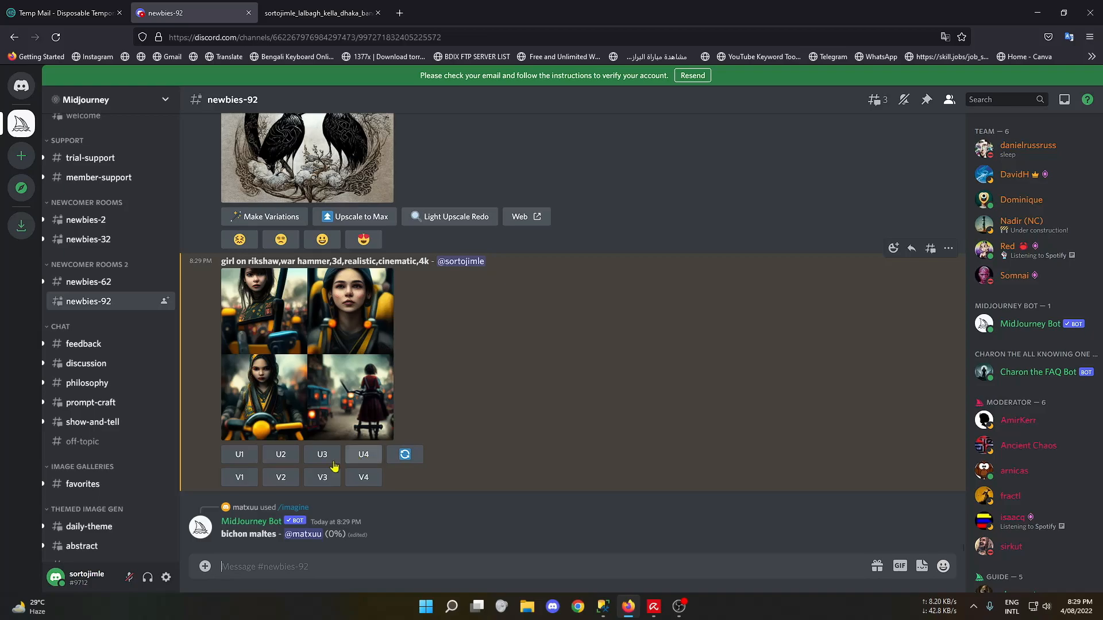
Step: Upscale all four images individually from the "girl on rikshaw" result grid
{"action": "scroll", "coordinate": [398, 446], "scroll_direction": "up", "scroll_amount": 5}
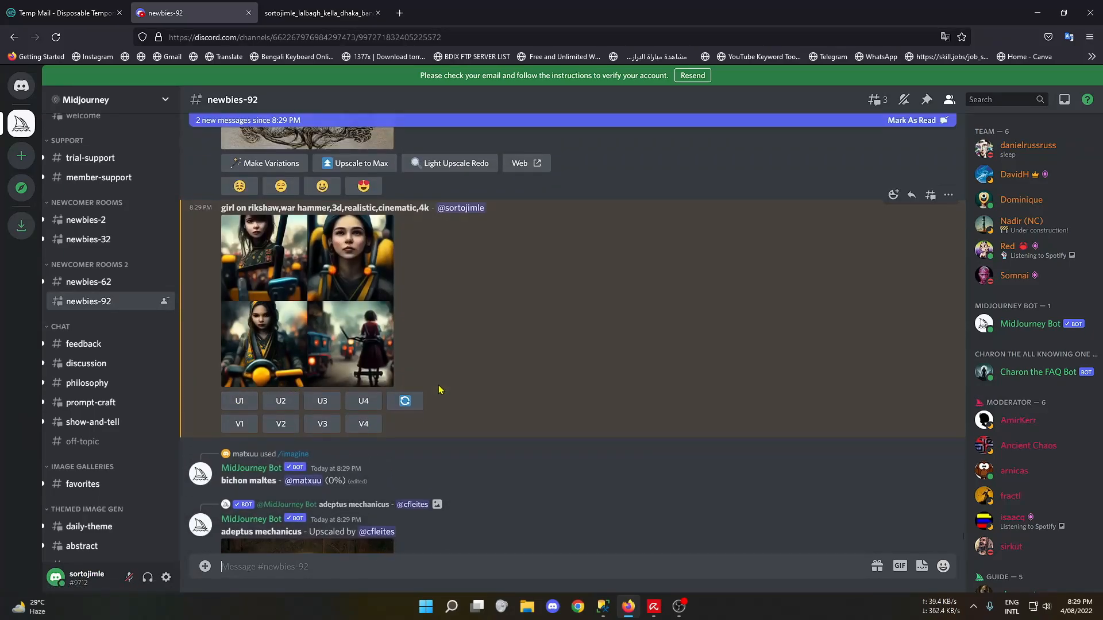
{"action": "scroll", "coordinate": [440, 389], "scroll_direction": "up", "scroll_amount": 1}
{"action": "left_click", "coordinate": [240, 472]}
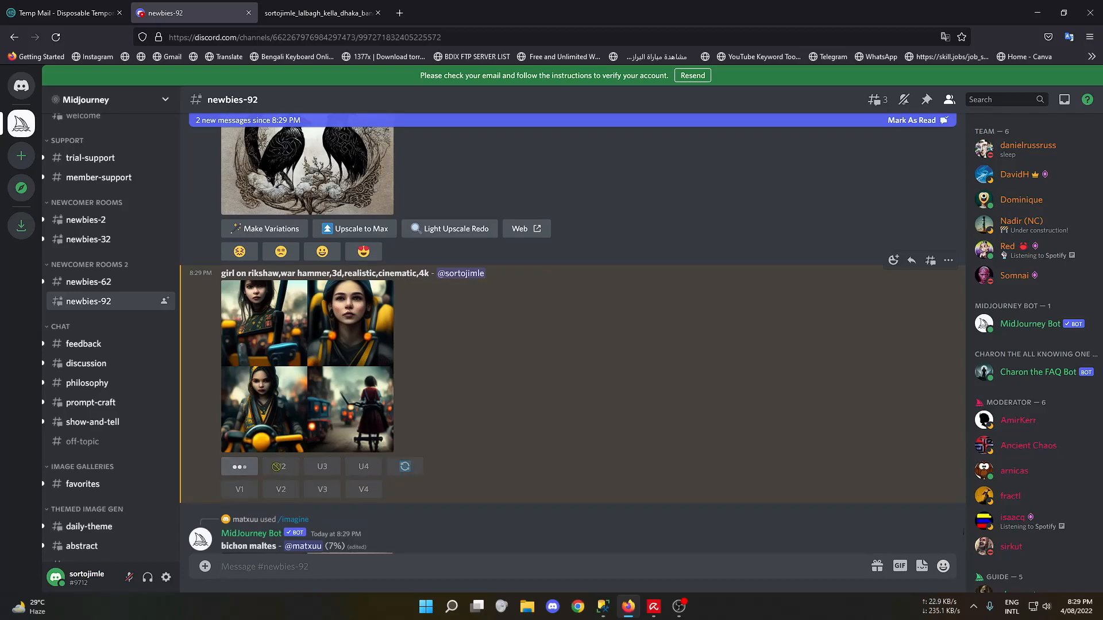
{"action": "left_click", "coordinate": [336, 471]}
{"action": "left_click", "coordinate": [373, 472]}
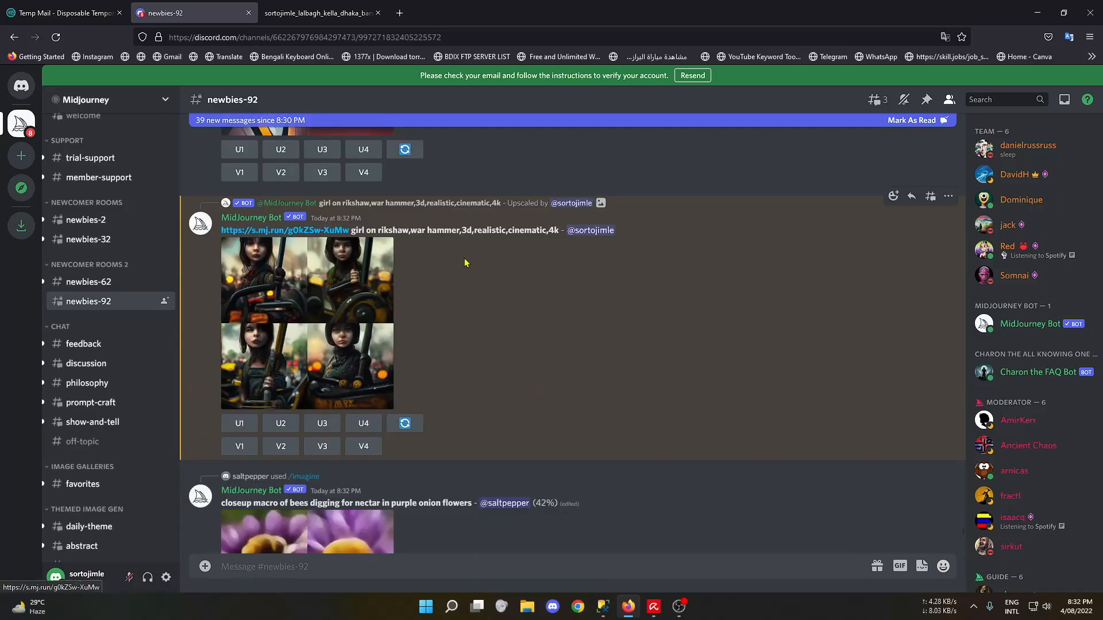
Step: Review the "girl on rikshaw" variation grid and the progress of the portrait's maximum upscale in the channel
{"action": "scroll", "coordinate": [304, 322], "scroll_direction": "down", "scroll_amount": 3}
{"action": "scroll", "coordinate": [223, 287], "scroll_direction": "up", "scroll_amount": 3}
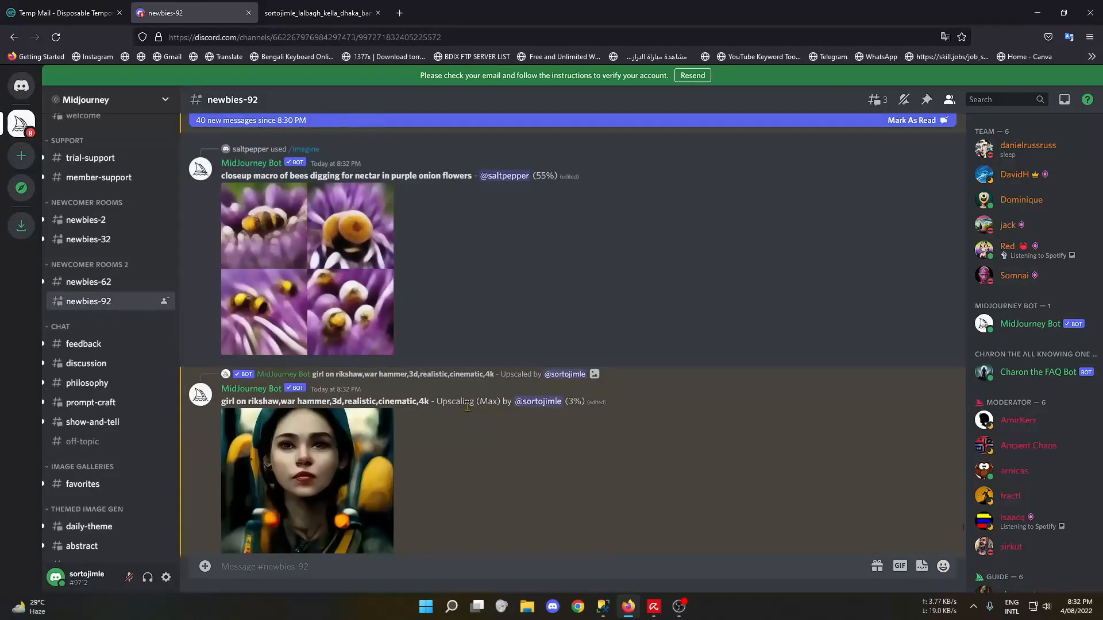
{"action": "scroll", "coordinate": [468, 284], "scroll_direction": "up", "scroll_amount": 4}
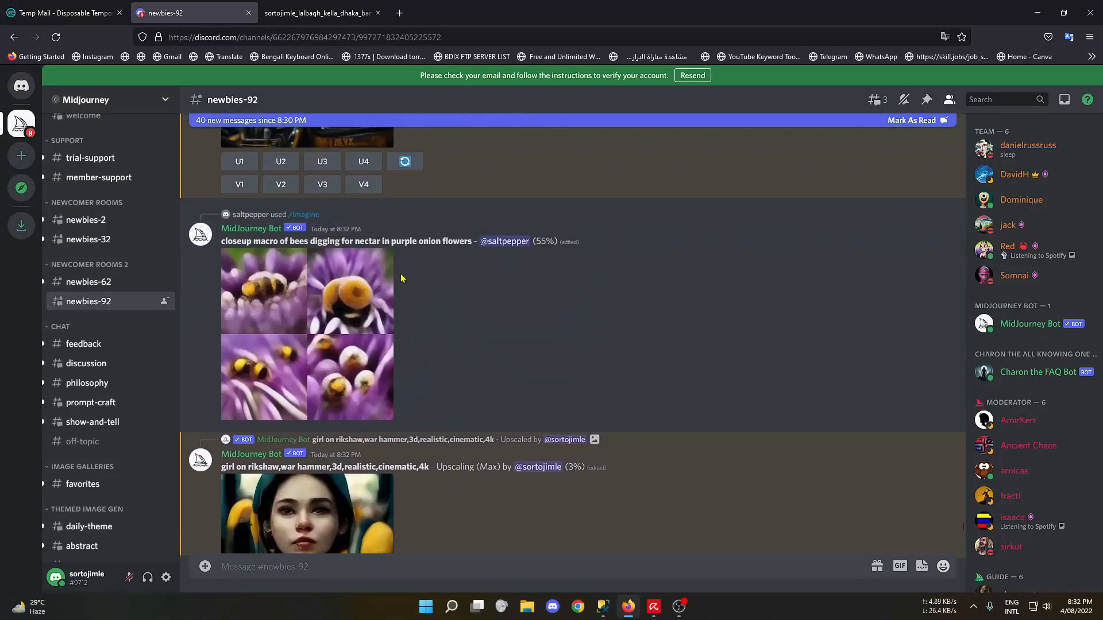
{"action": "scroll", "coordinate": [409, 274], "scroll_direction": "down", "scroll_amount": 5}
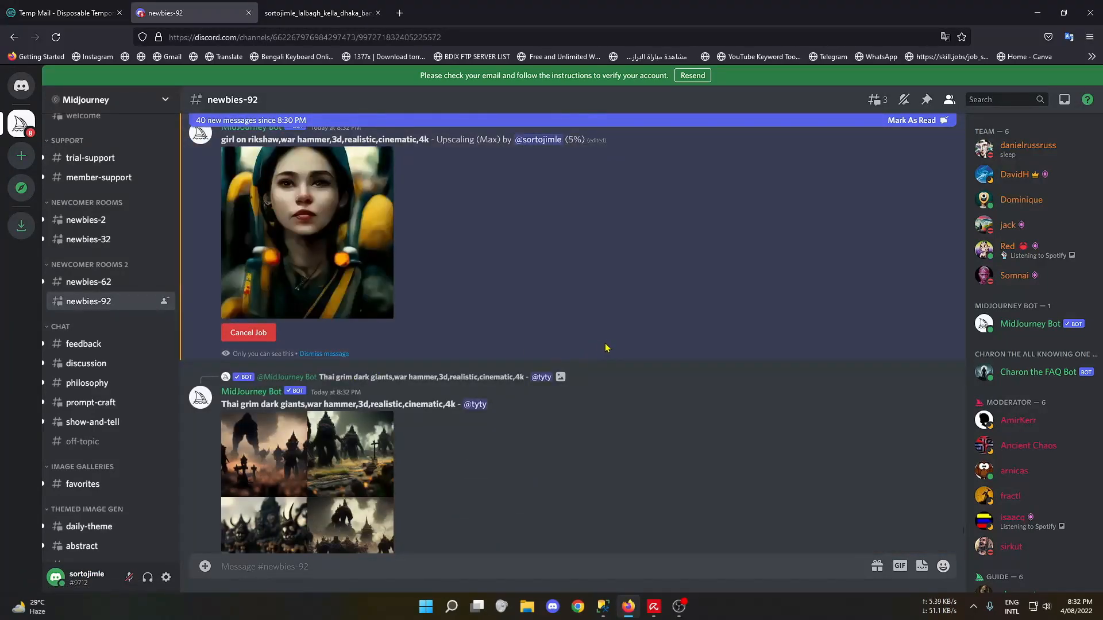
{"action": "scroll", "coordinate": [607, 347], "scroll_direction": "up", "scroll_amount": 2}
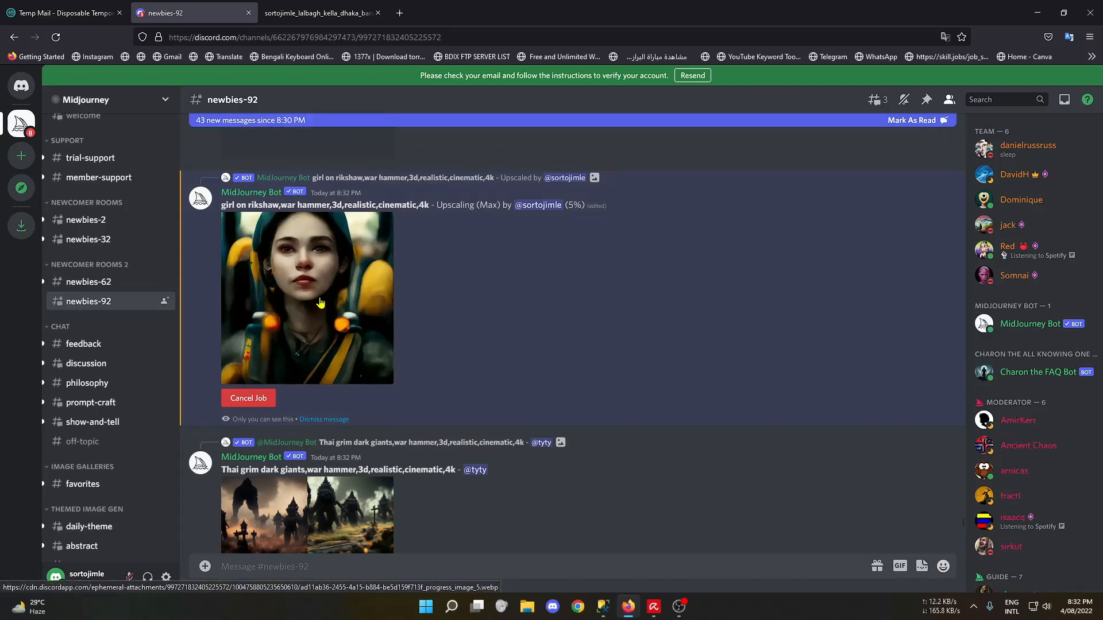
{"action": "scroll", "coordinate": [316, 294], "scroll_direction": "down", "scroll_amount": 2}
{"action": "scroll", "coordinate": [433, 344], "scroll_direction": "up", "scroll_amount": 3}
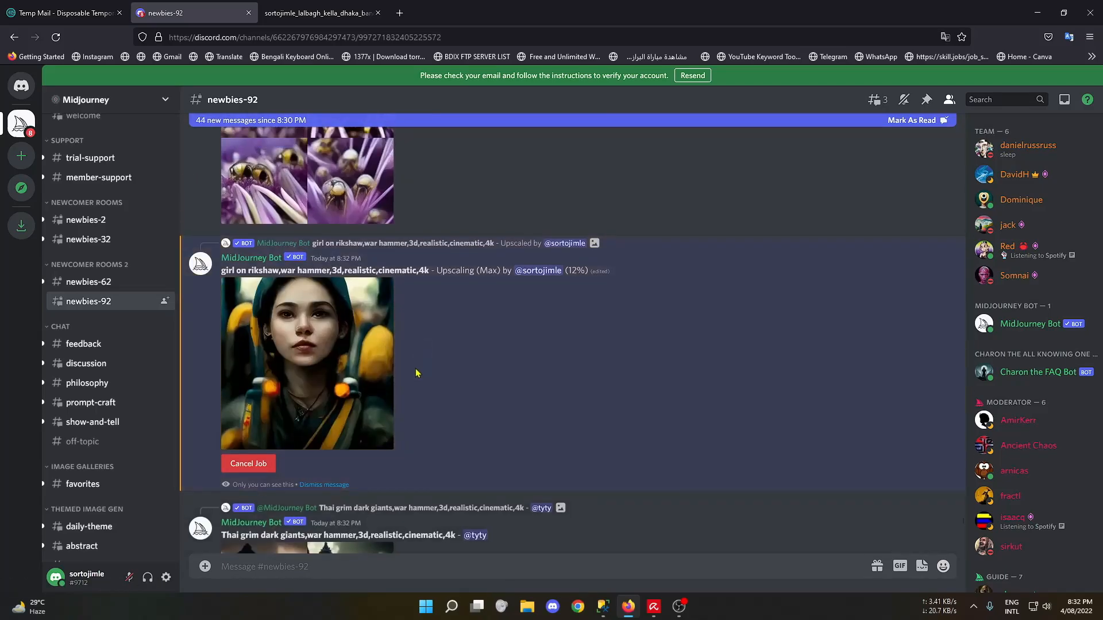
{"action": "scroll", "coordinate": [459, 402], "scroll_direction": "up", "scroll_amount": 1}
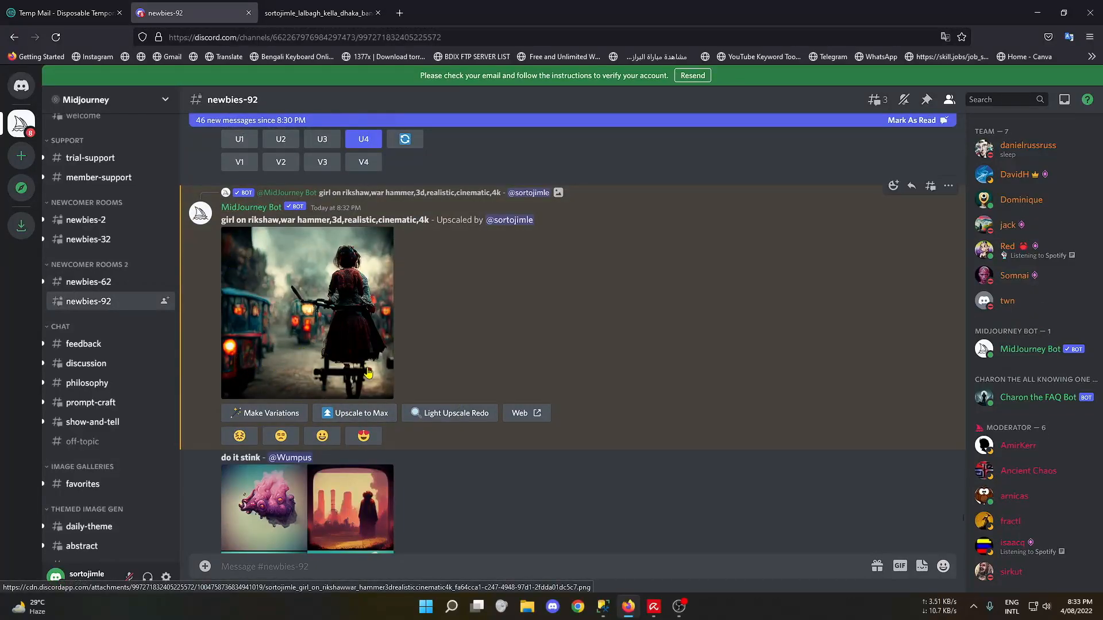
Step: Upscale the rikshaw image of the girl seen from behind to maximum and open the Midjourney web page
{"action": "left_click", "coordinate": [362, 415]}
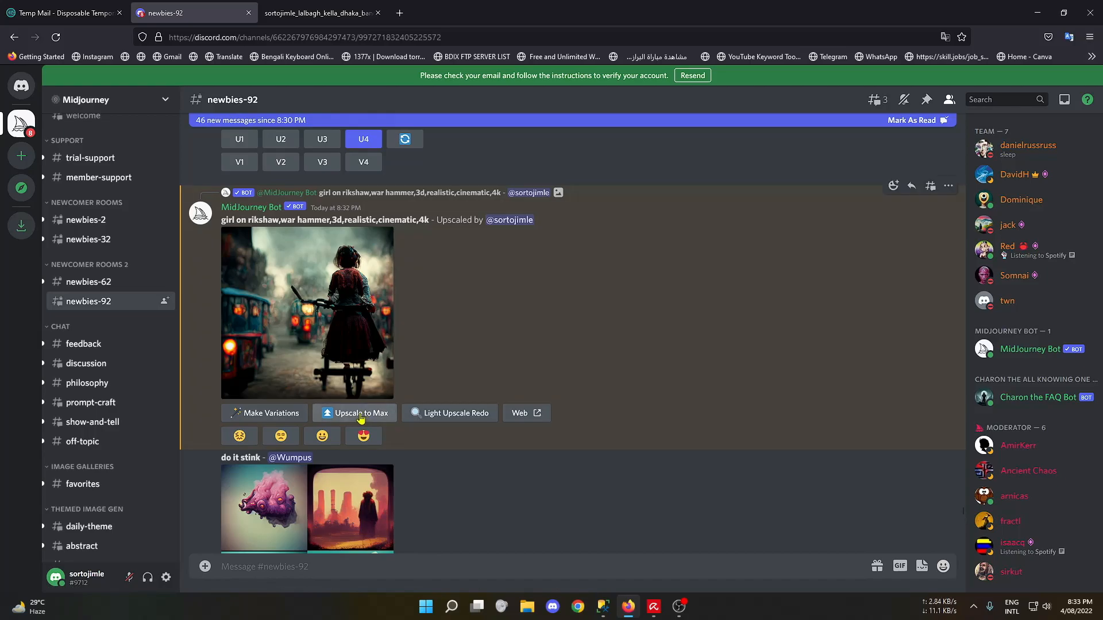
{"action": "left_click", "coordinate": [361, 415]}
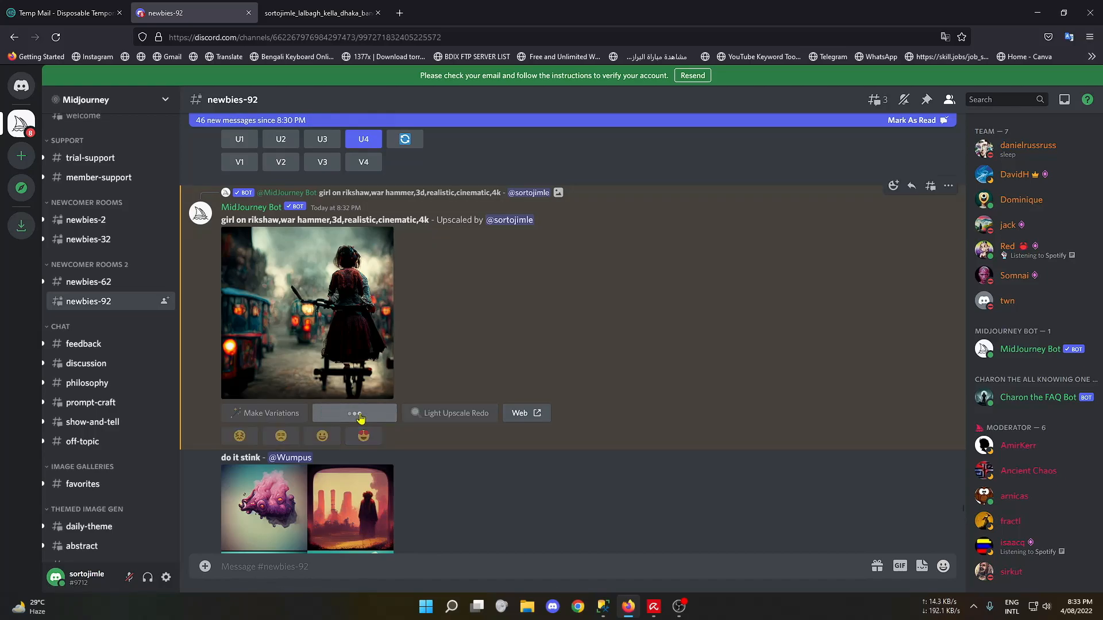
{"action": "right_click", "coordinate": [537, 415]}
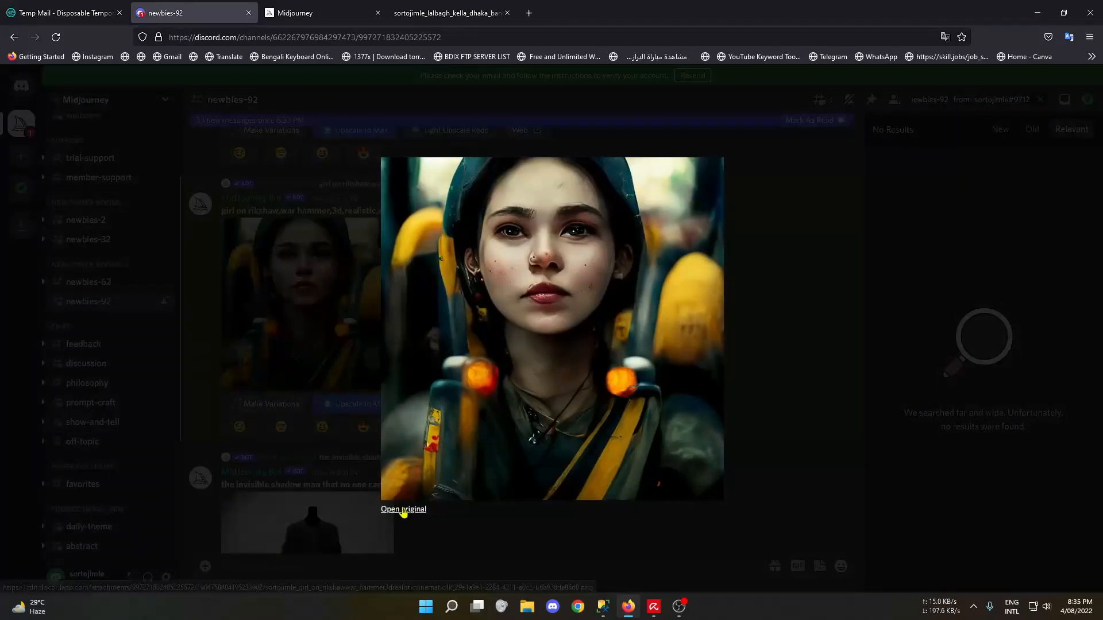
Step: Open the original of the regular upscaled girl portrait and save it as a PNG in the Downloads folder
{"action": "left_click", "coordinate": [400, 510]}
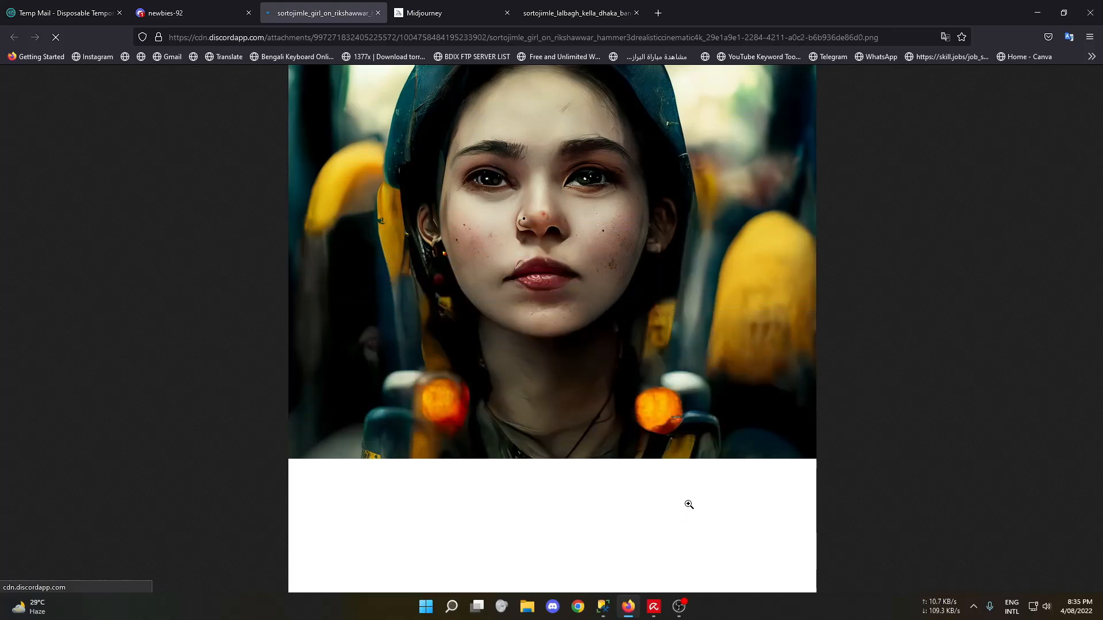
{"action": "right_click", "coordinate": [699, 437]}
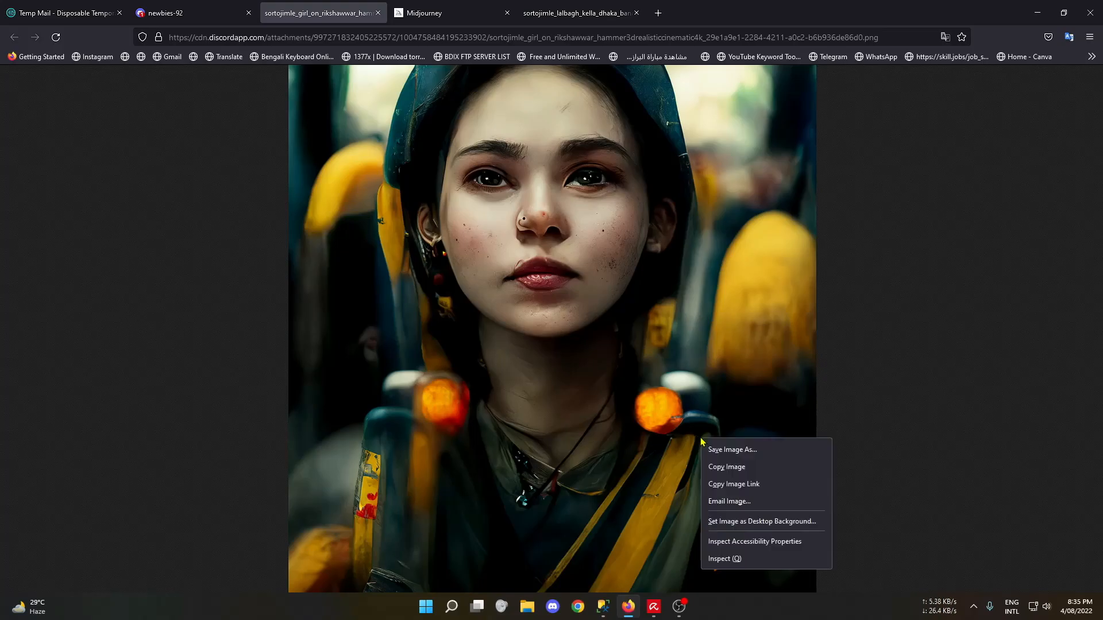
{"action": "left_click", "coordinate": [734, 455]}
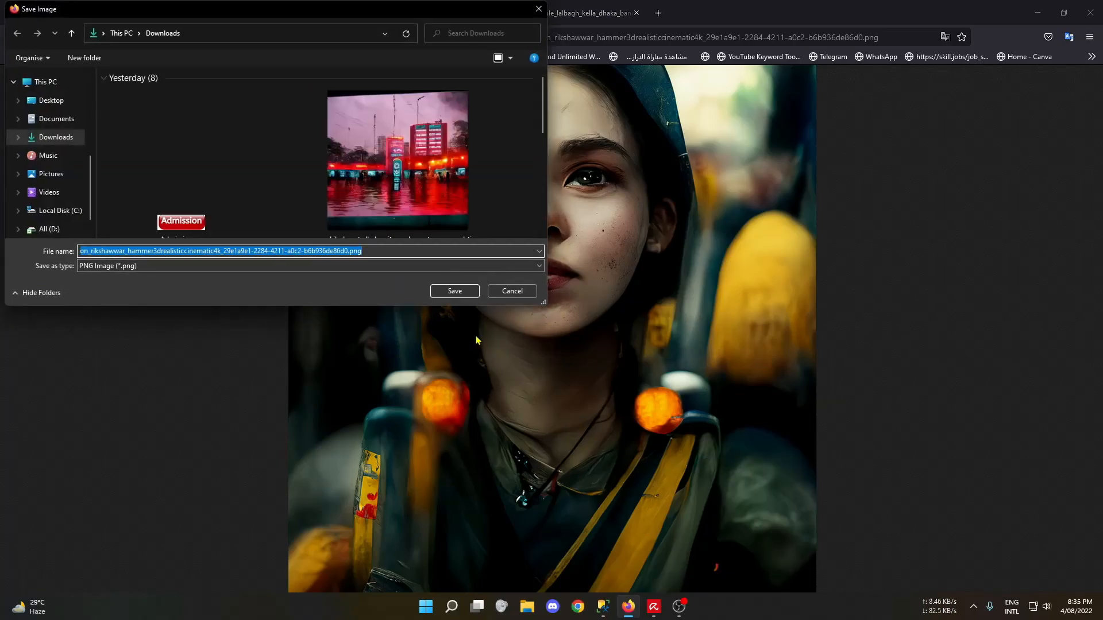
{"action": "left_click", "coordinate": [447, 295]}
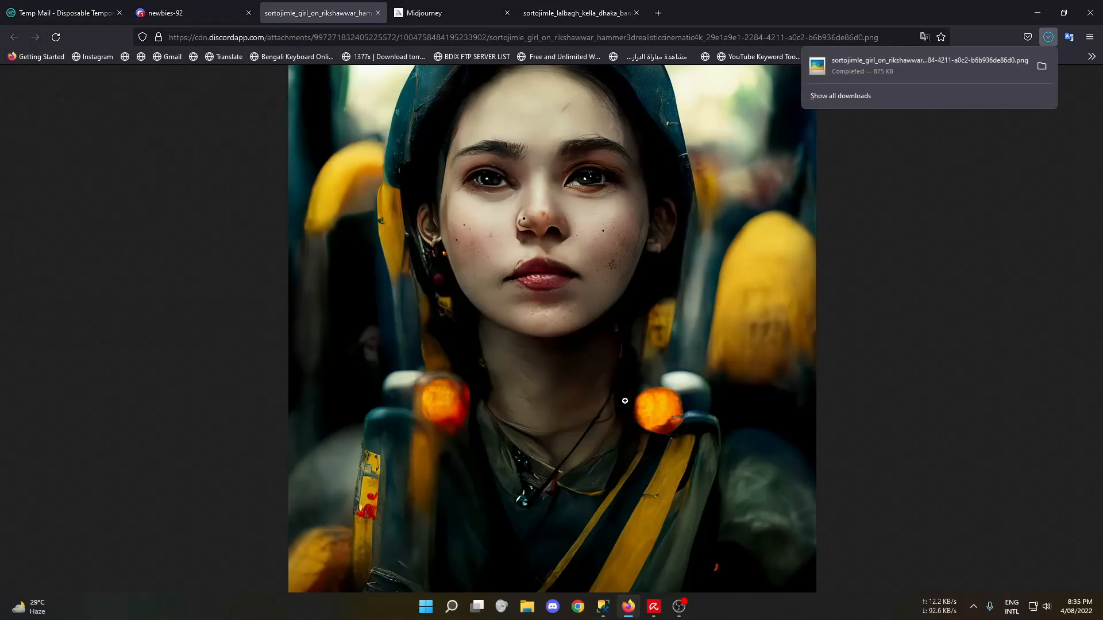
Step: Return to the newbies-92 channel, preview the girl with the yellow handlebar, and look for the max-upscaled portrait
{"action": "left_click", "coordinate": [218, 6]}
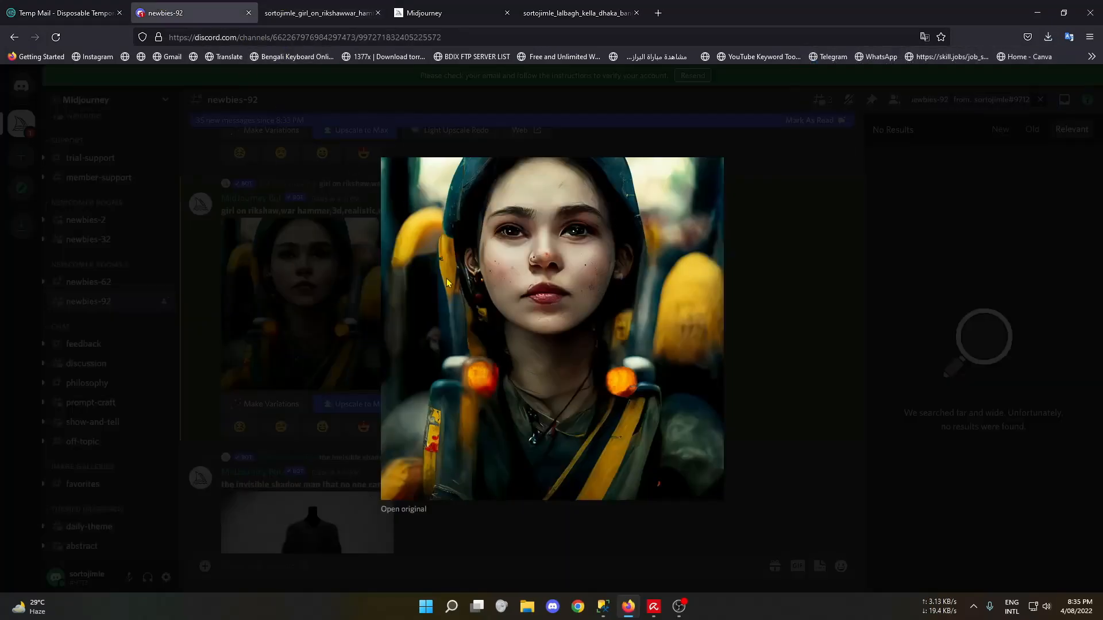
{"action": "left_click", "coordinate": [345, 383]}
{"action": "scroll", "coordinate": [346, 383], "scroll_direction": "down", "scroll_amount": 10}
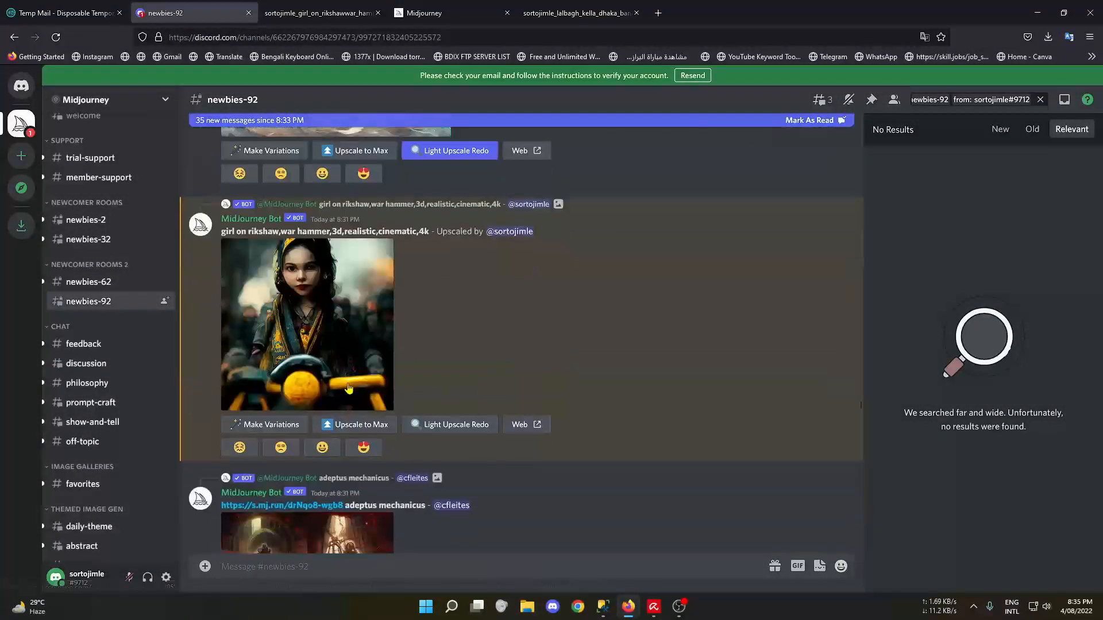
{"action": "left_click", "coordinate": [307, 312]}
{"action": "left_click", "coordinate": [381, 418]}
{"action": "scroll", "coordinate": [417, 390], "scroll_direction": "down", "scroll_amount": 15}
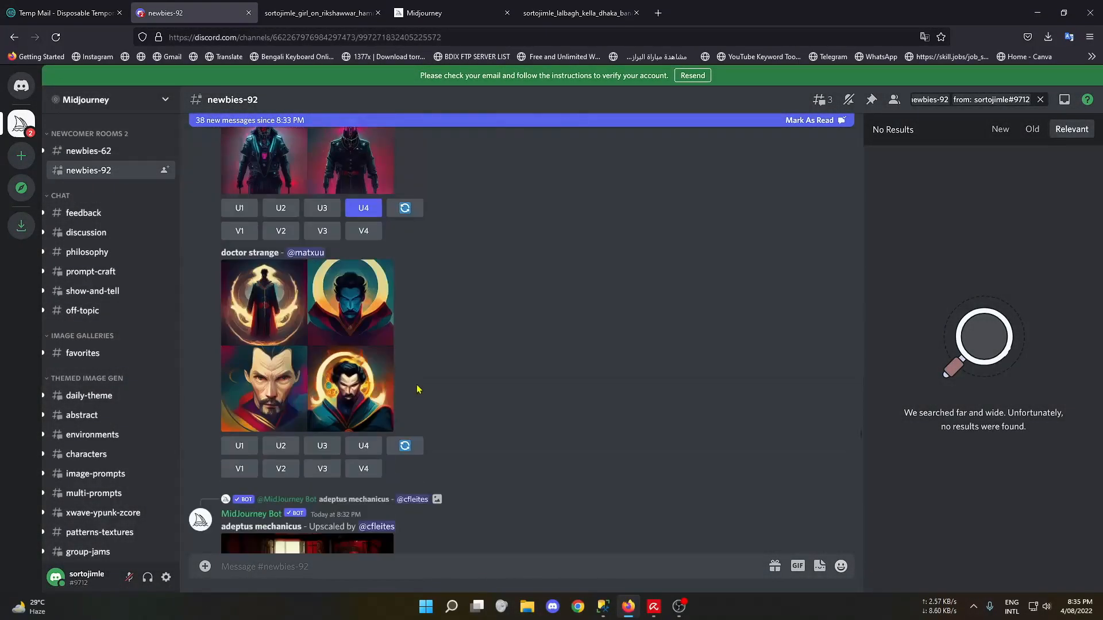
{"action": "scroll", "coordinate": [417, 390], "scroll_direction": "down", "scroll_amount": 15}
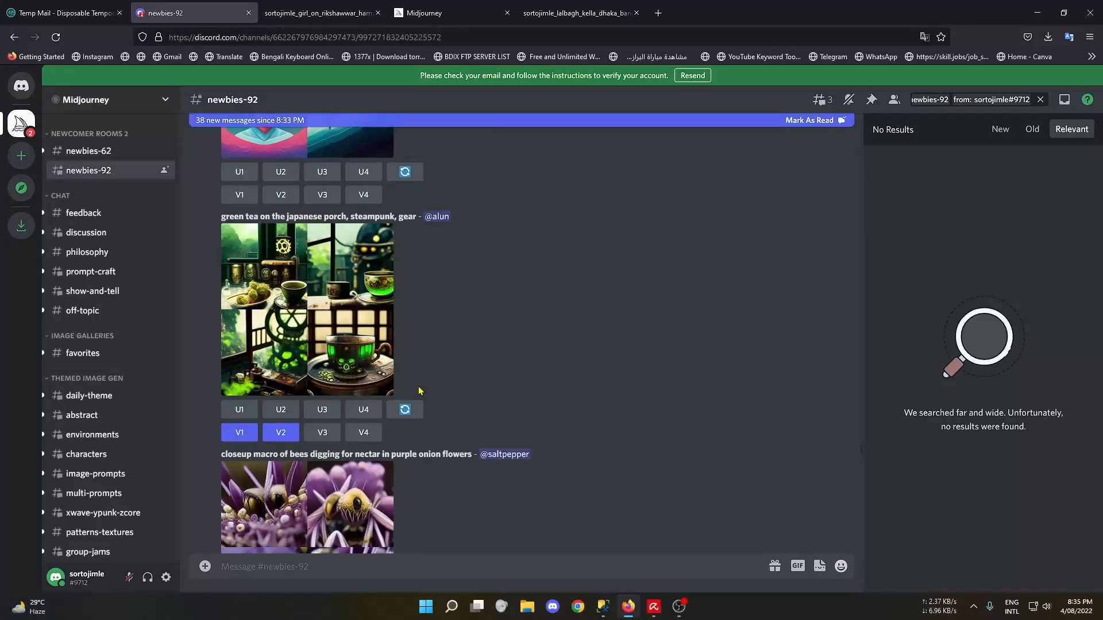
{"action": "scroll", "coordinate": [420, 391], "scroll_direction": "down", "scroll_amount": 15}
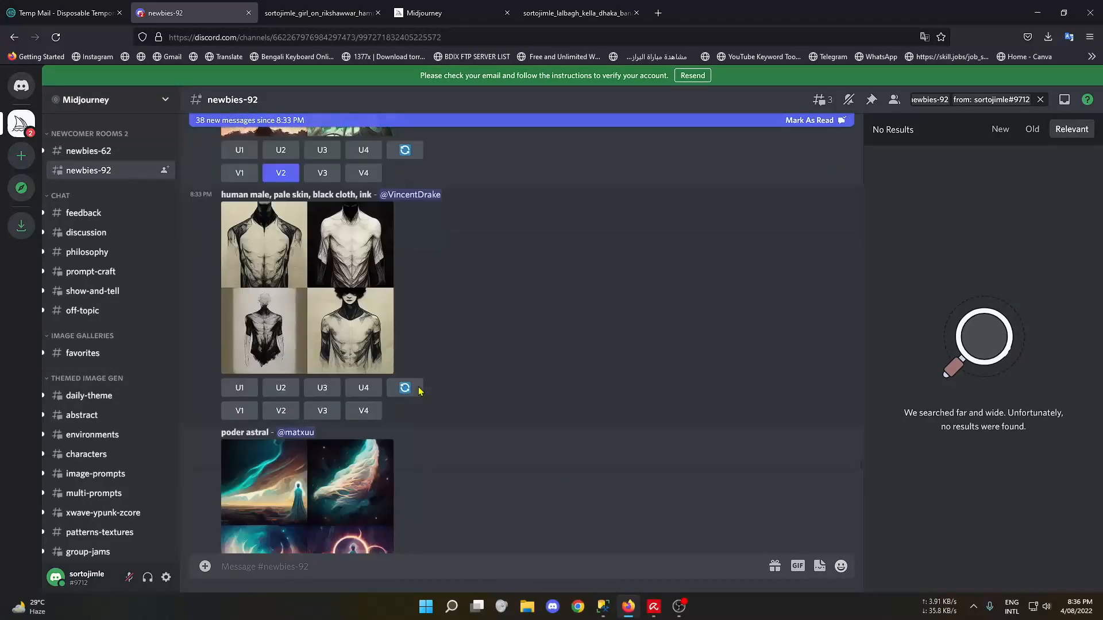
{"action": "scroll", "coordinate": [419, 394], "scroll_direction": "down", "scroll_amount": 10}
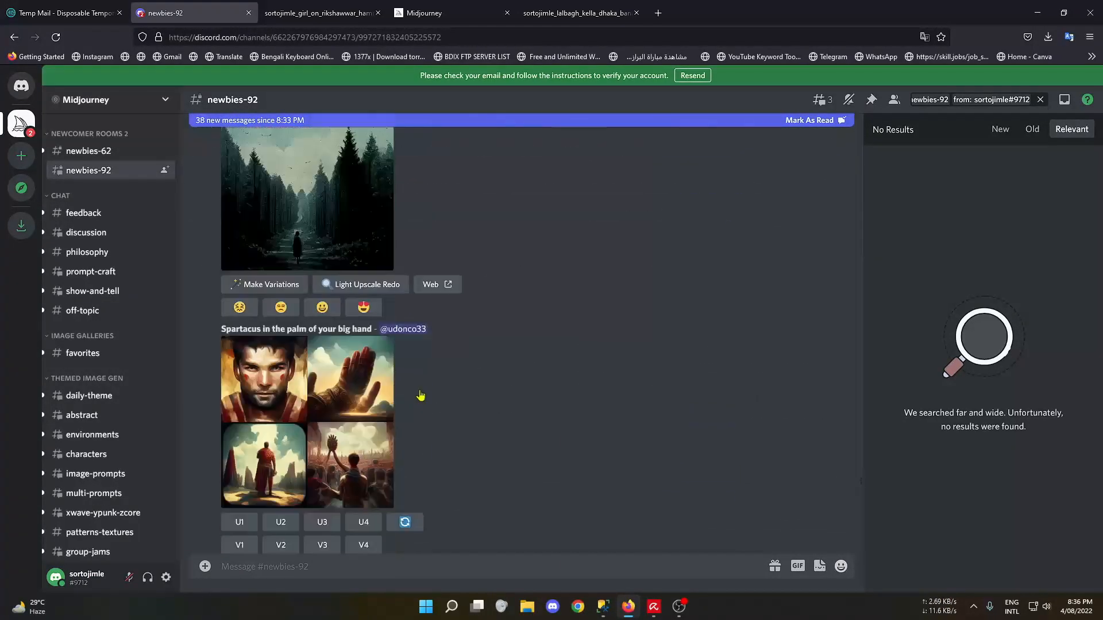
Step: Compare the regular and max-upscaled girl portraits by switching back and forth between their original-image tabs
{"action": "left_click", "coordinate": [355, 8]}
{"action": "left_click", "coordinate": [416, 7]}
{"action": "left_click", "coordinate": [342, 7]}
{"action": "left_click", "coordinate": [421, 7]}
{"action": "left_click", "coordinate": [313, 5]}
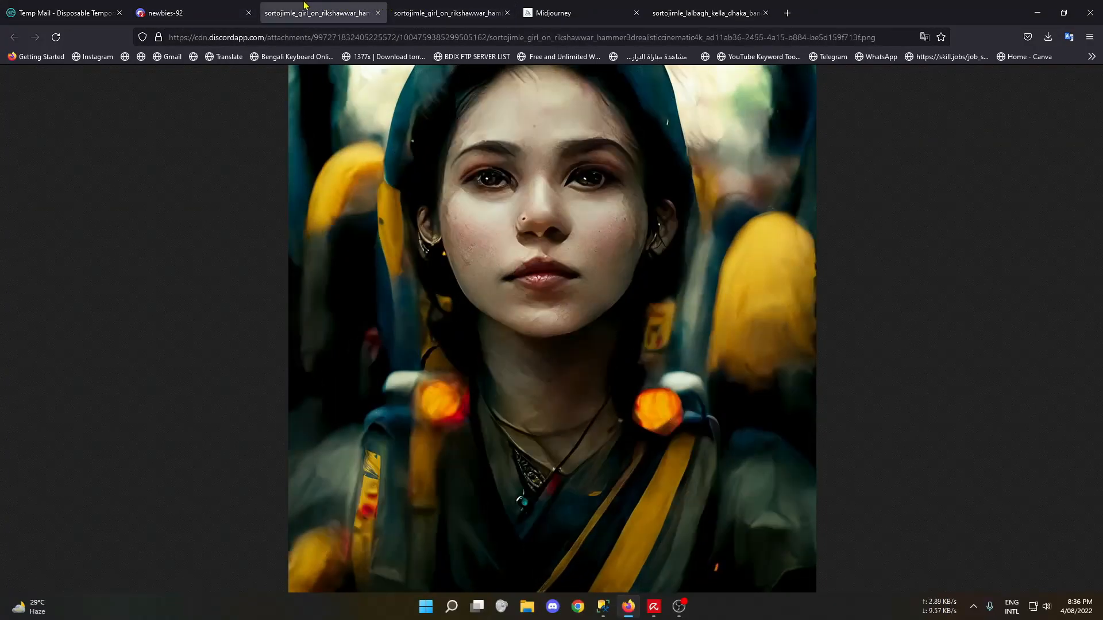
{"action": "left_click", "coordinate": [416, 6]}
{"action": "left_click", "coordinate": [351, 7]}
{"action": "left_click", "coordinate": [460, 7]}
{"action": "left_click", "coordinate": [373, 5]}
{"action": "left_click", "coordinate": [441, 10]}
{"action": "left_click", "coordinate": [382, 9]}
{"action": "left_click", "coordinate": [445, 10]}
{"action": "left_click", "coordinate": [357, 7]}
{"action": "left_click", "coordinate": [448, 6]}
{"action": "left_click", "coordinate": [361, 7]}
{"action": "left_click", "coordinate": [455, 7]}
Step: Return to newbies-92, find the max-upscaled image of the girl seen from behind, and open its original in the browser
{"action": "left_click", "coordinate": [206, 5]}
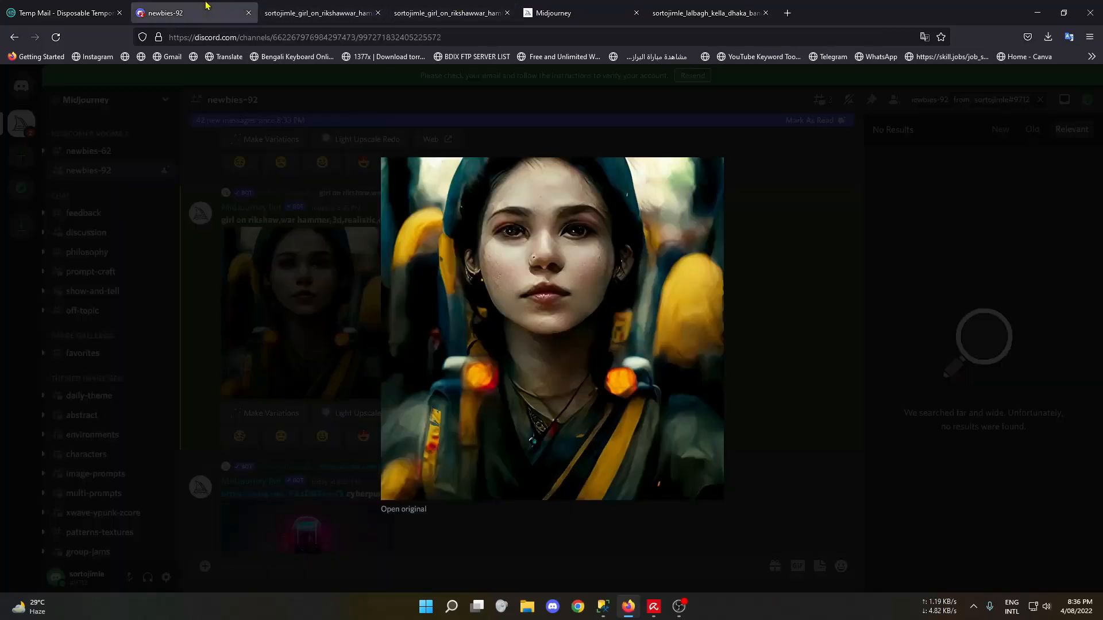
{"action": "left_click", "coordinate": [244, 322]}
{"action": "scroll", "coordinate": [316, 359], "scroll_direction": "down", "scroll_amount": 10}
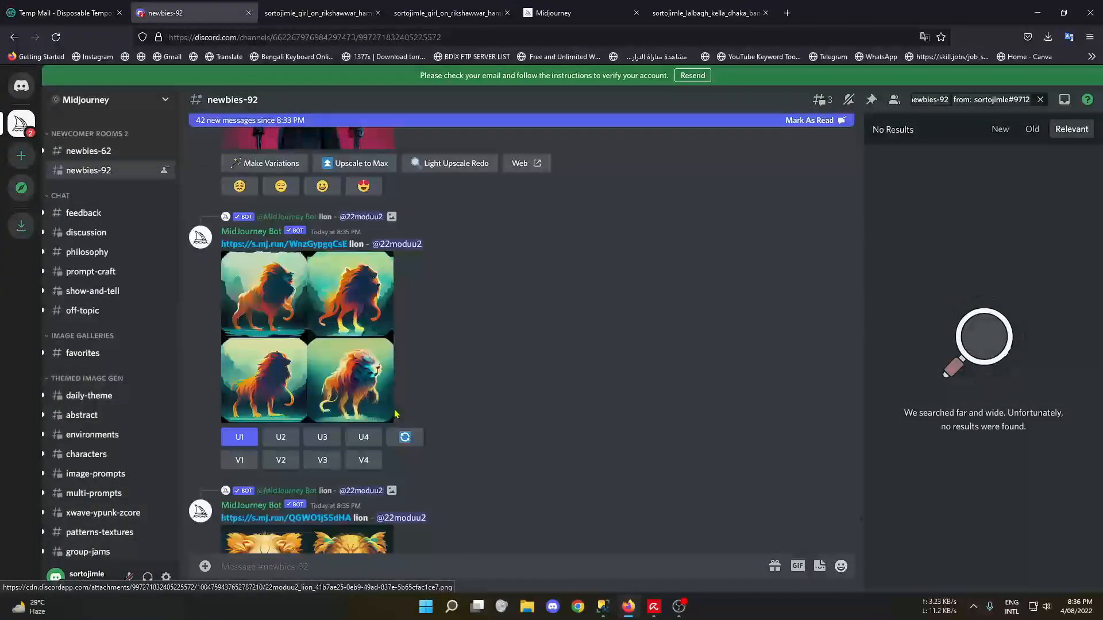
{"action": "scroll", "coordinate": [396, 414], "scroll_direction": "down", "scroll_amount": 15}
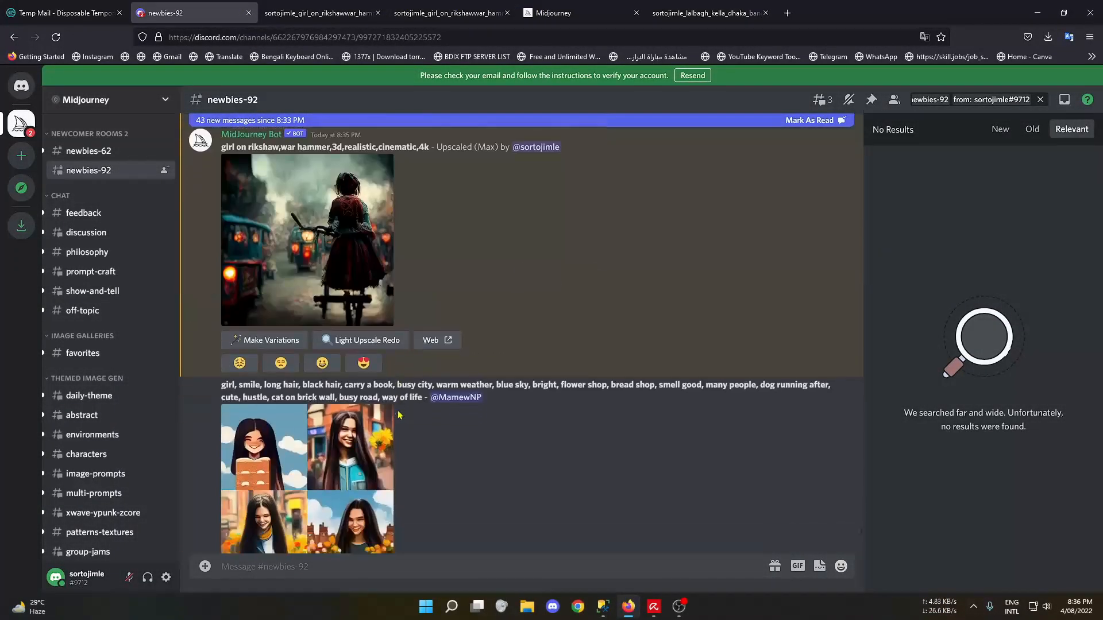
{"action": "scroll", "coordinate": [411, 427], "scroll_direction": "up", "scroll_amount": 3}
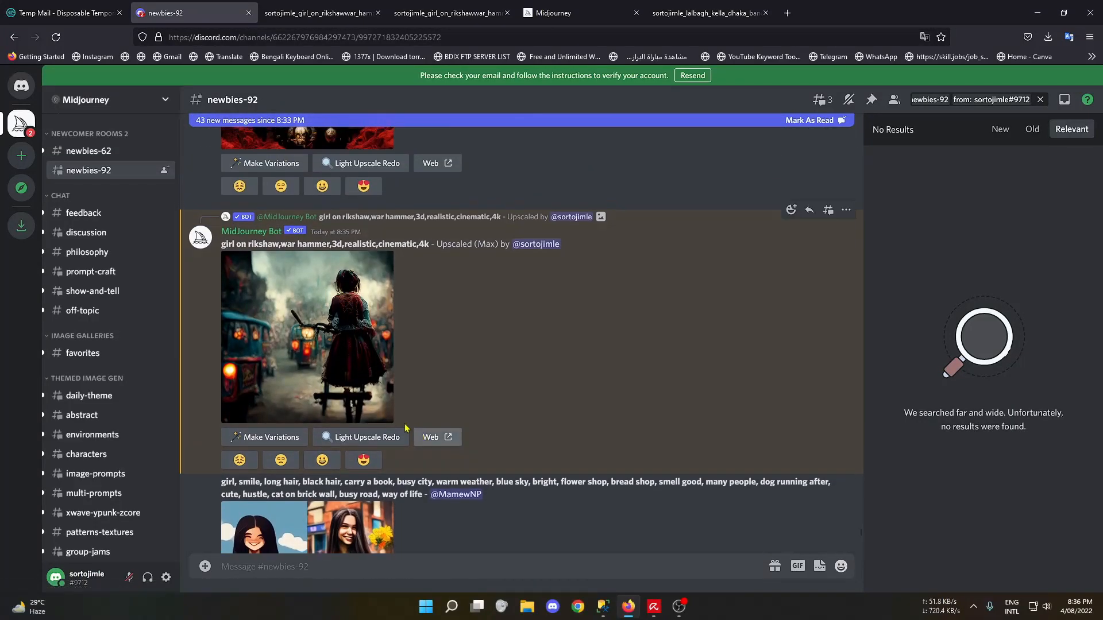
{"action": "left_click", "coordinate": [351, 405]}
{"action": "left_click", "coordinate": [409, 509]}
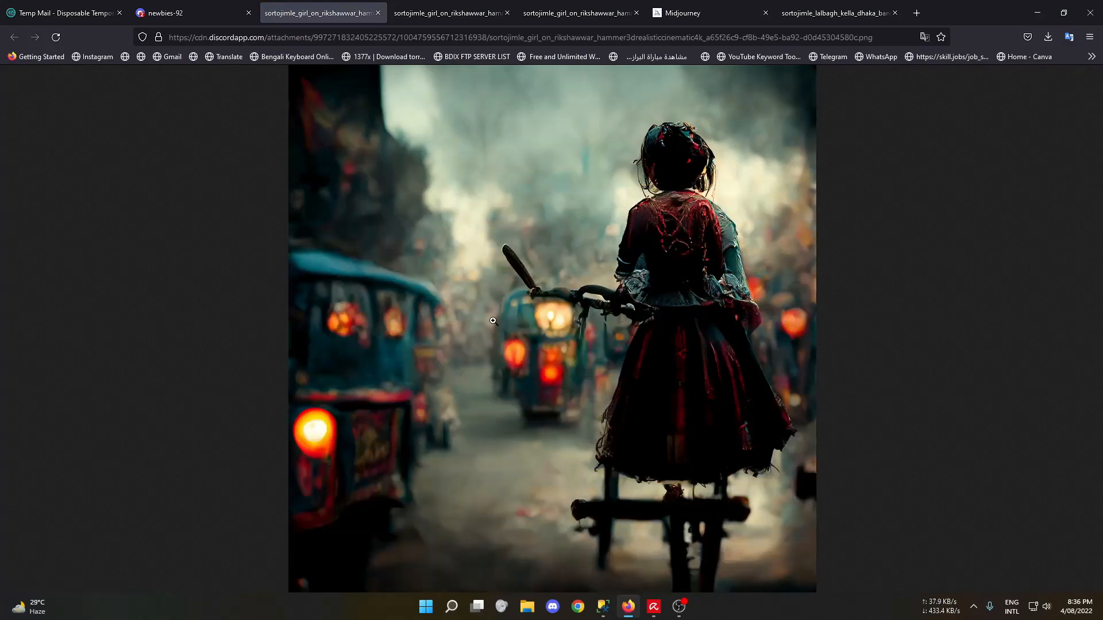
Step: Save the original of the girl seen from behind to Downloads and open the saved file from its folder
{"action": "right_click", "coordinate": [439, 284]}
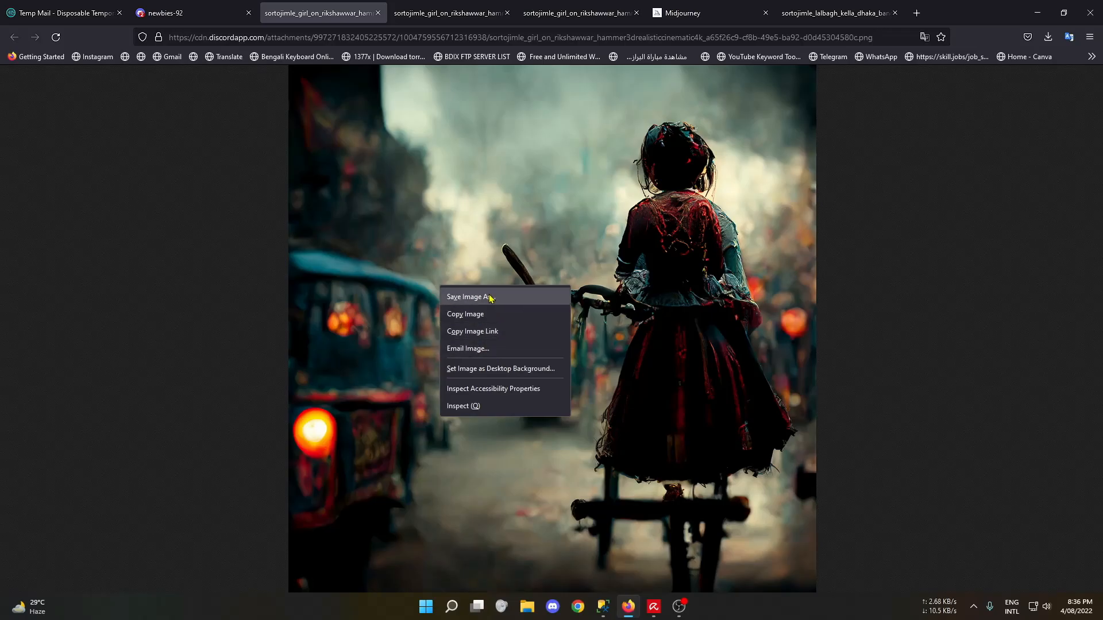
{"action": "left_click", "coordinate": [489, 296]}
{"action": "left_click", "coordinate": [454, 291]}
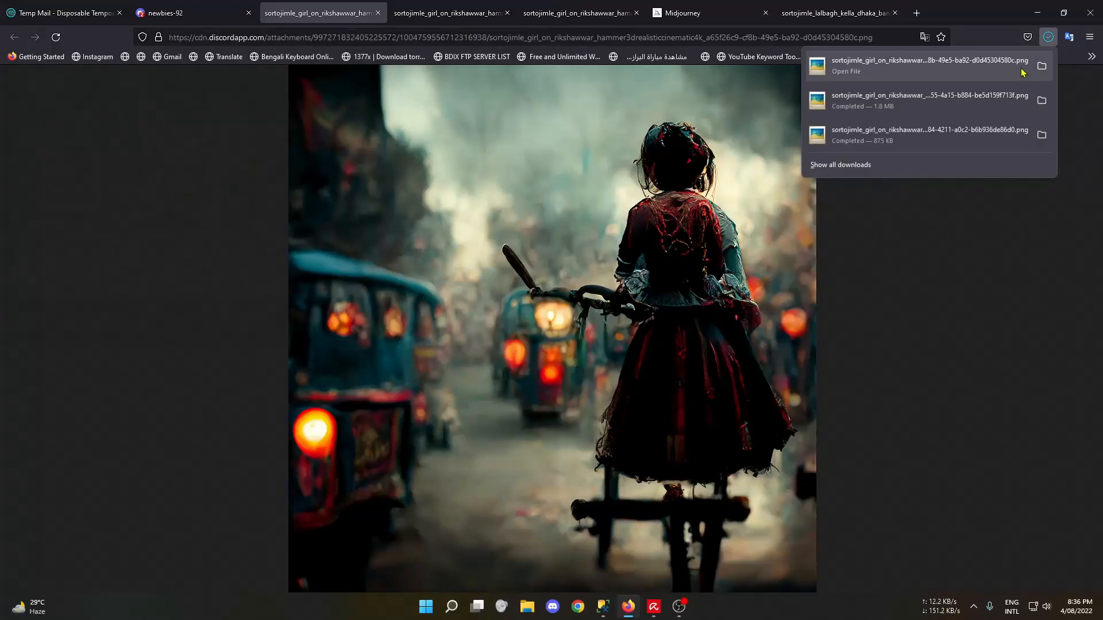
{"action": "left_click", "coordinate": [1042, 65]}
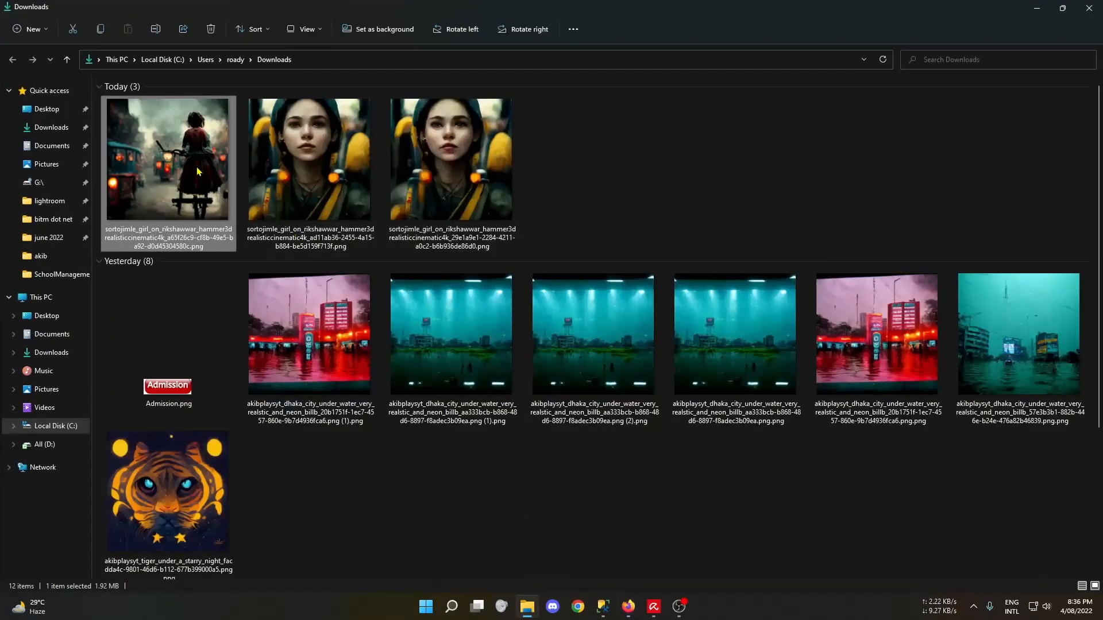
{"action": "double_click", "coordinate": [206, 171]}
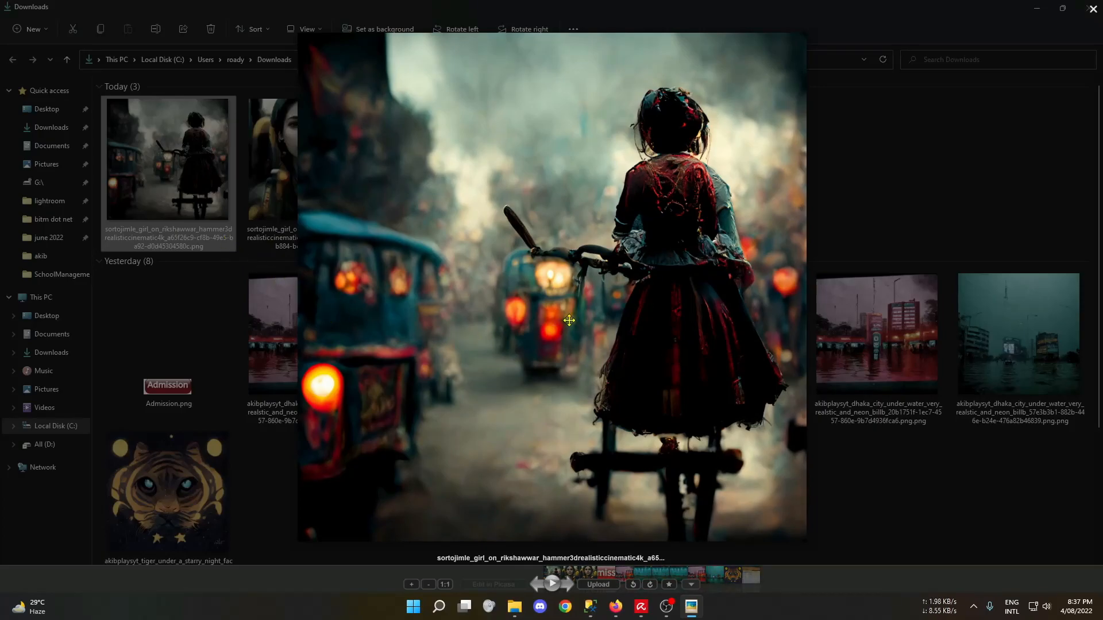
Step: Inspect the detail of the saved image of the girl seen from behind at several magnifications, from 55% to 132%
{"action": "scroll", "coordinate": [586, 327], "scroll_direction": "up", "scroll_amount": 2}
{"action": "scroll", "coordinate": [631, 287], "scroll_direction": "up", "scroll_amount": 4}
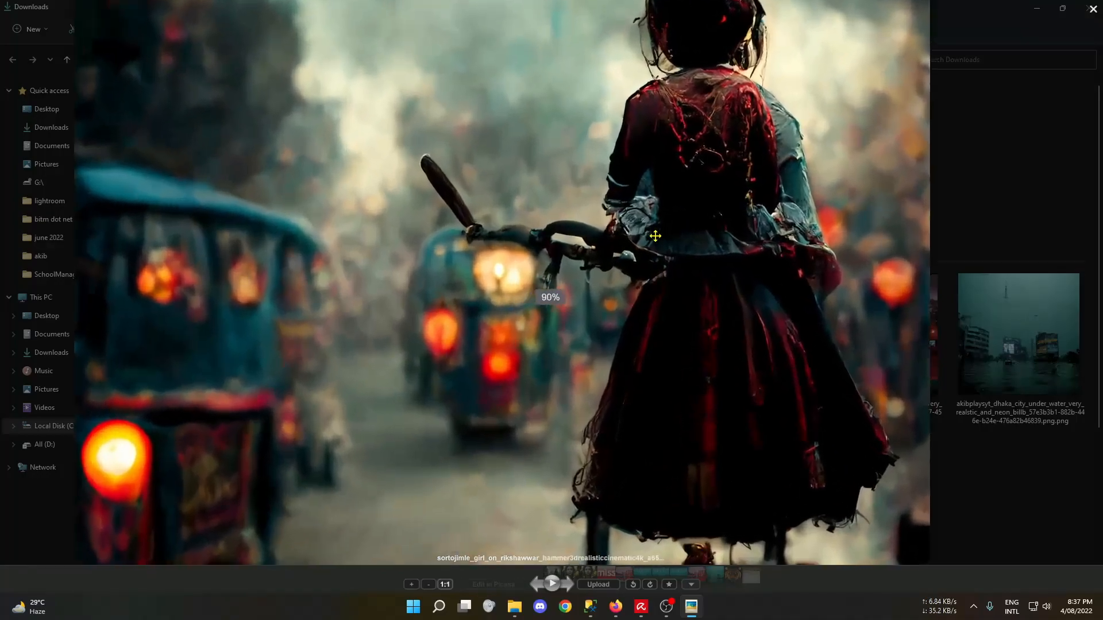
{"action": "scroll", "coordinate": [501, 243], "scroll_direction": "down", "scroll_amount": 4}
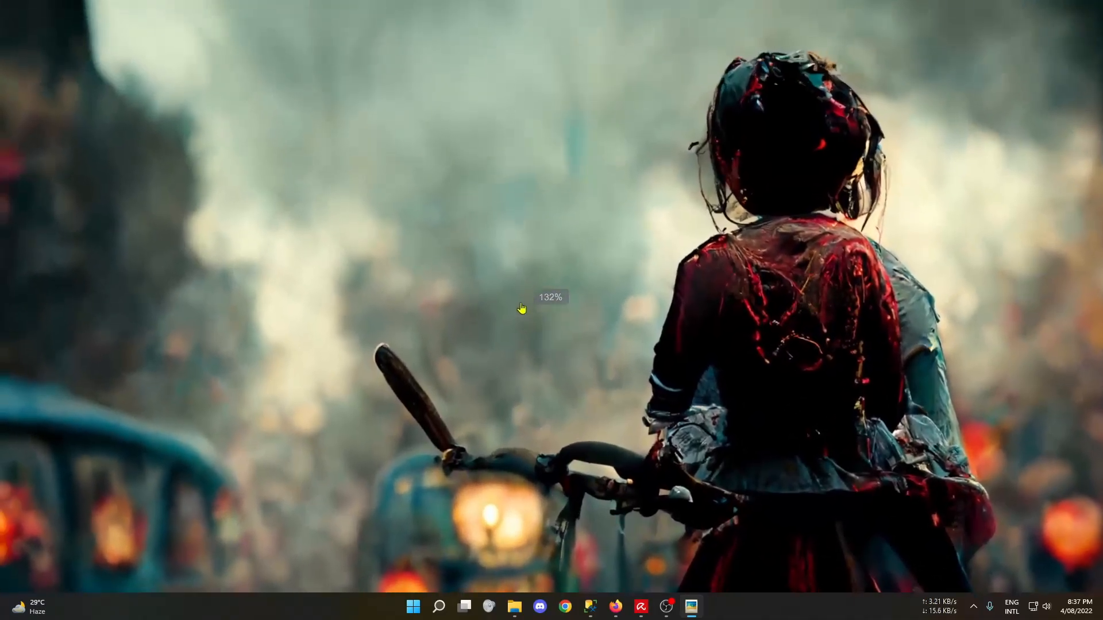
{"action": "scroll", "coordinate": [512, 270], "scroll_direction": "down", "scroll_amount": 3}
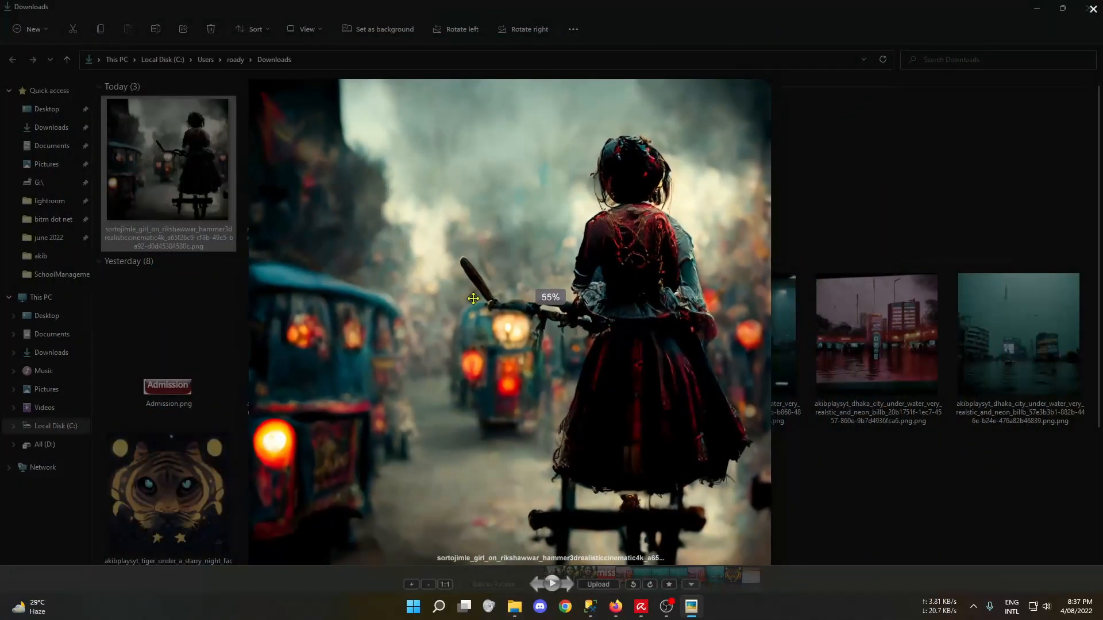
{"action": "scroll", "coordinate": [500, 270], "scroll_direction": "up", "scroll_amount": 2}
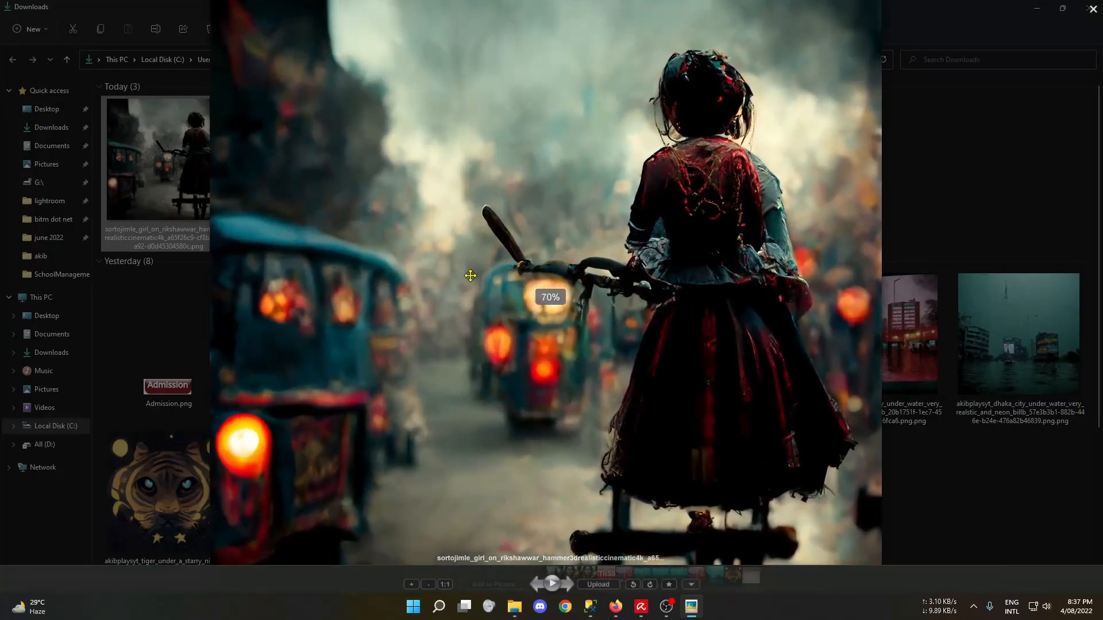
{"action": "scroll", "coordinate": [500, 292], "scroll_direction": "down", "scroll_amount": 2}
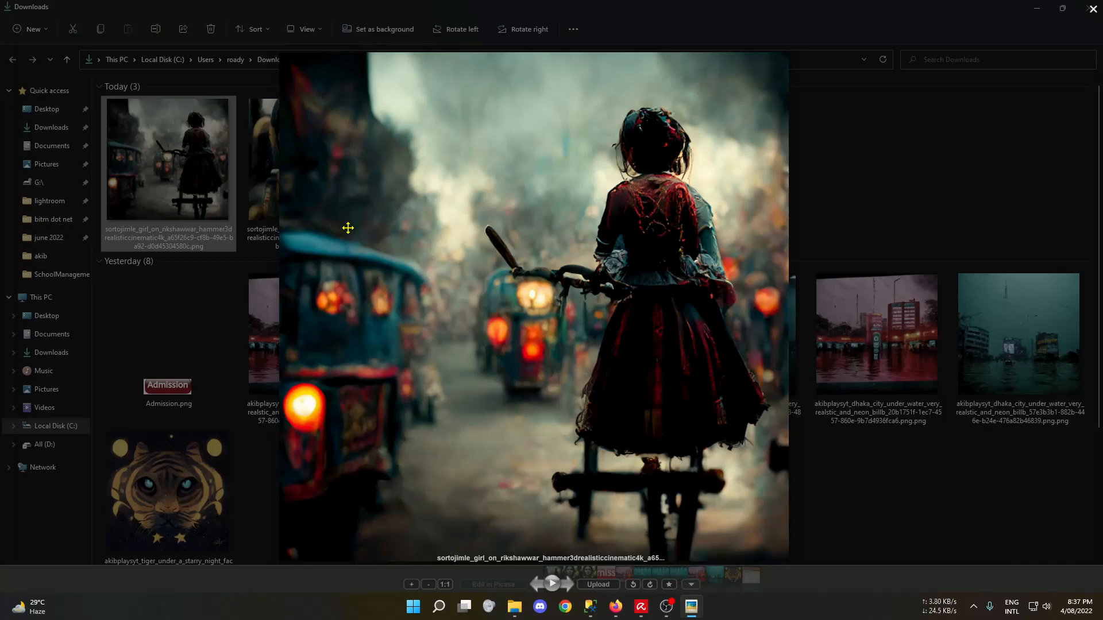
Step: Browse the other images in Downloads, from the girl's portrait through the flooded Dhaka city pictures to the tiger under a starry night
{"action": "key", "text": "Right"}
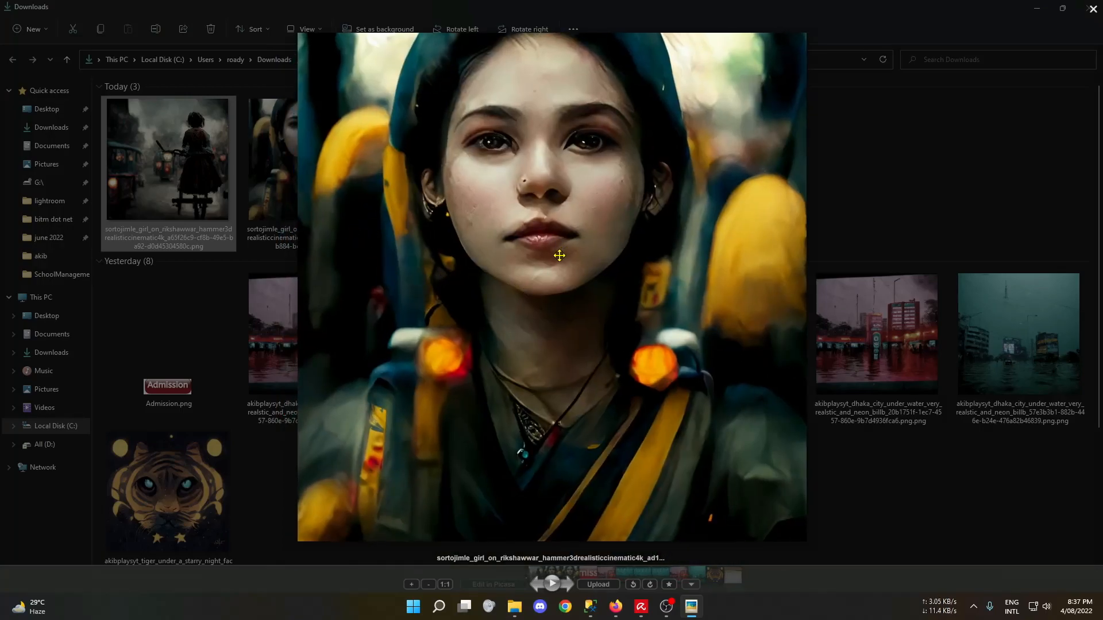
{"action": "key", "text": "Right"}
{"action": "key", "text": "Right"}
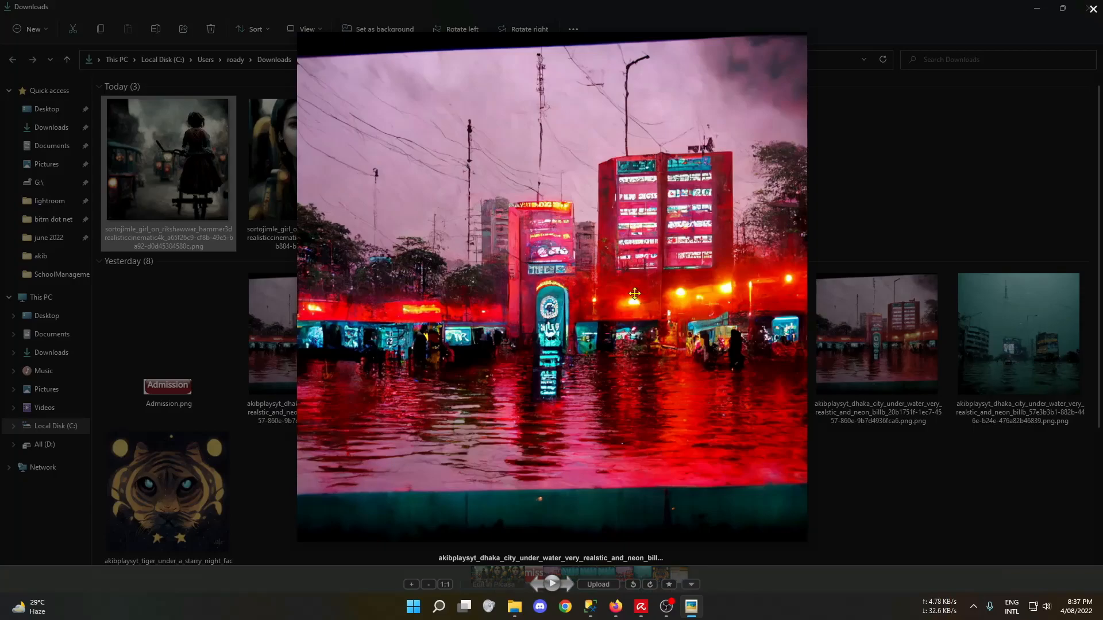
{"action": "key", "text": "Right"}
{"action": "key", "text": "Right"}
{"action": "key", "text": "Right"}
{"action": "key", "text": "Right"}
{"action": "key", "text": "Right"}
{"action": "key", "text": "Right"}
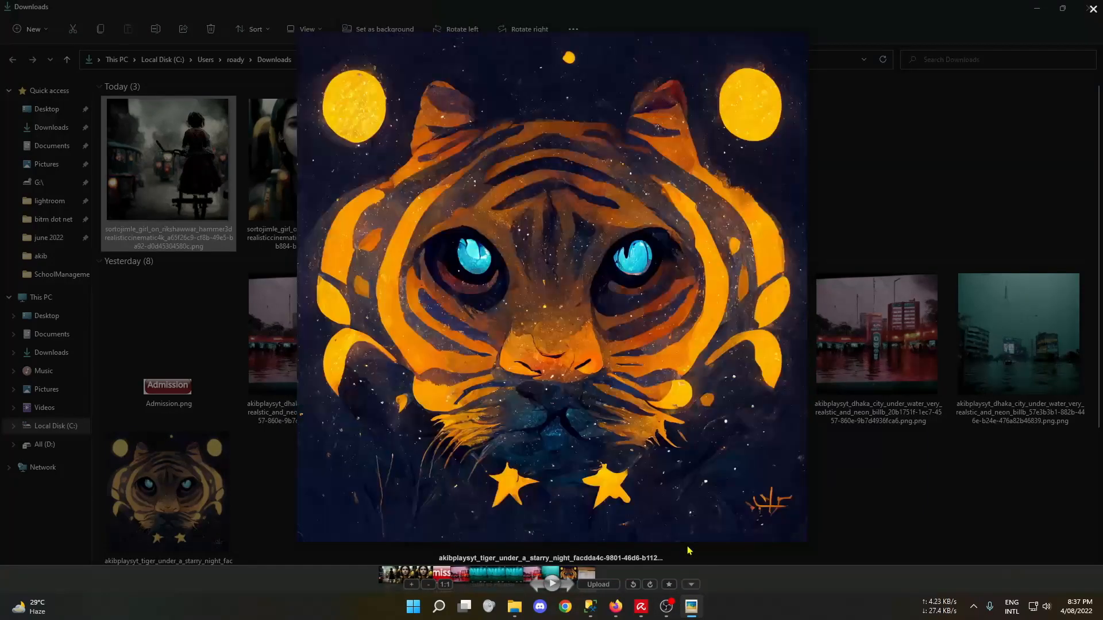